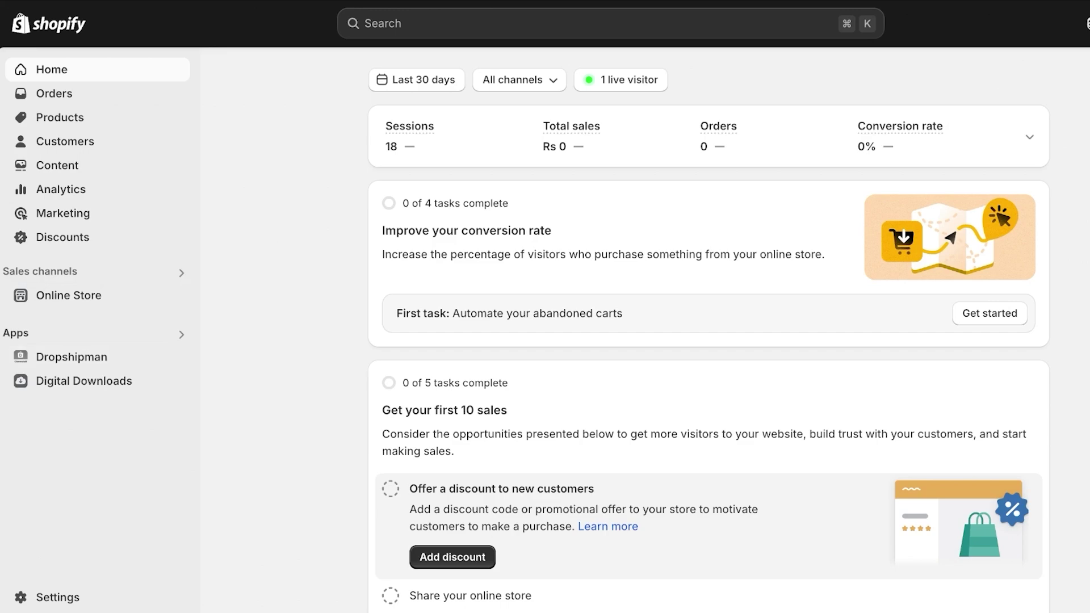
Show all recommended apps for the store and continue to the Shopify App Store
left_click(16, 334)
key("Up")
key("Up")
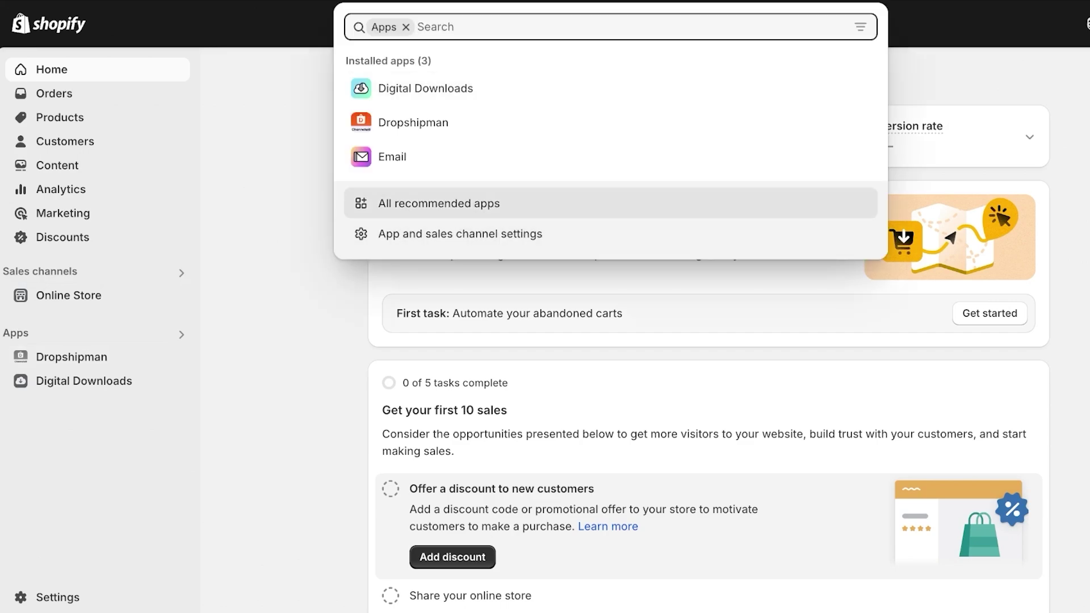
key("Return")
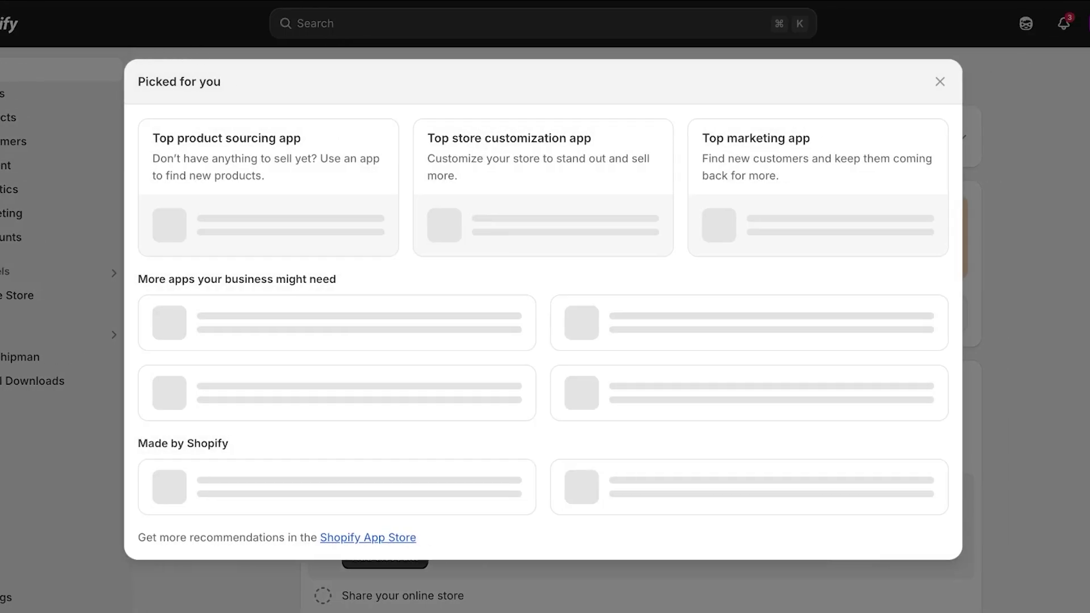
scroll(543, 329, "down", 1)
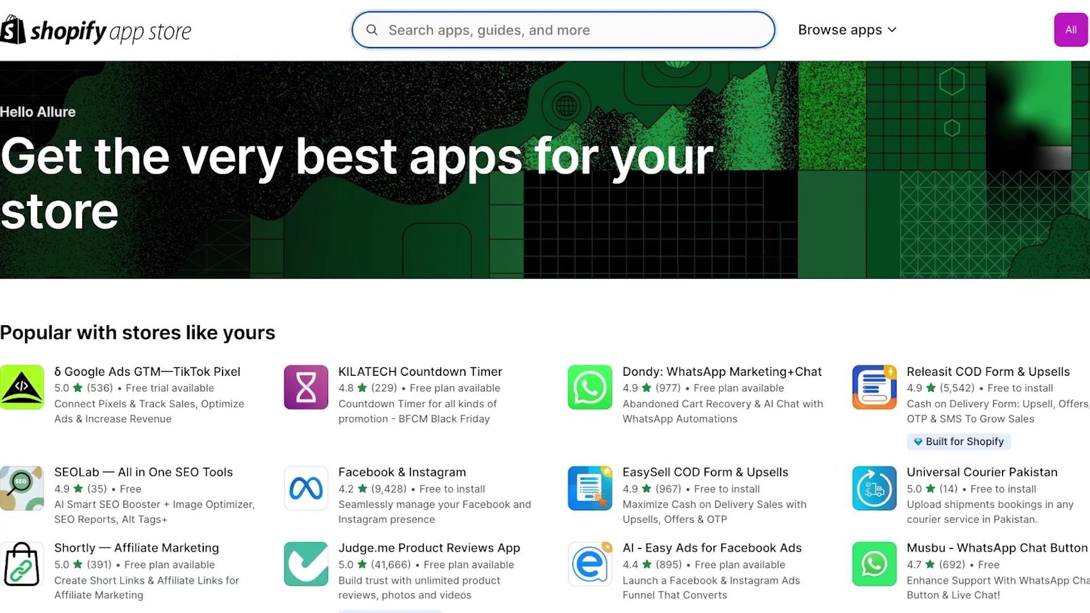
Search the Shopify App Store for "subscription"
type("s")
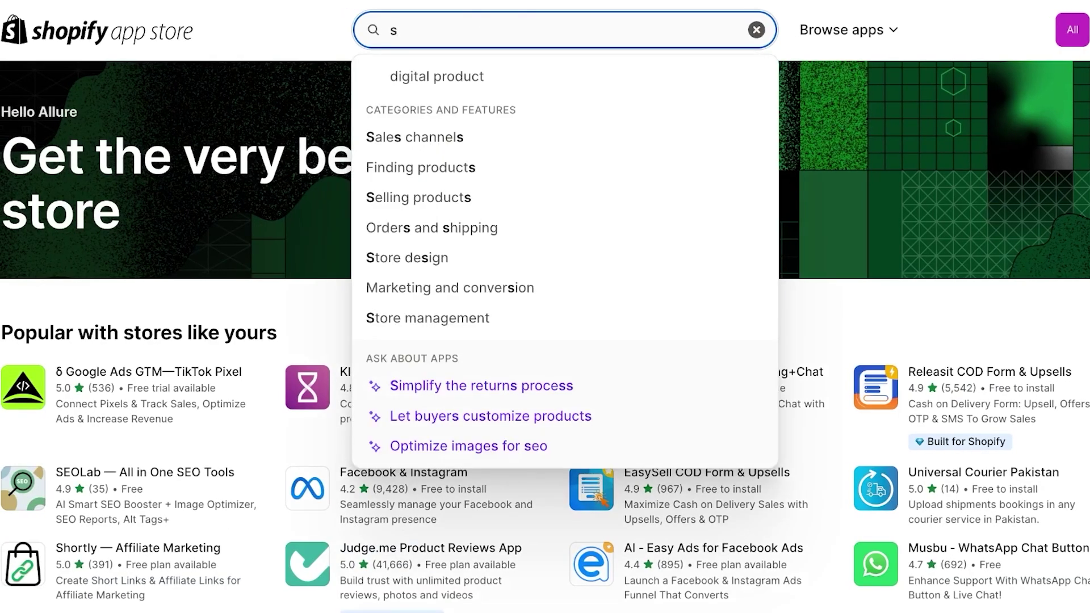
type("ubsc")
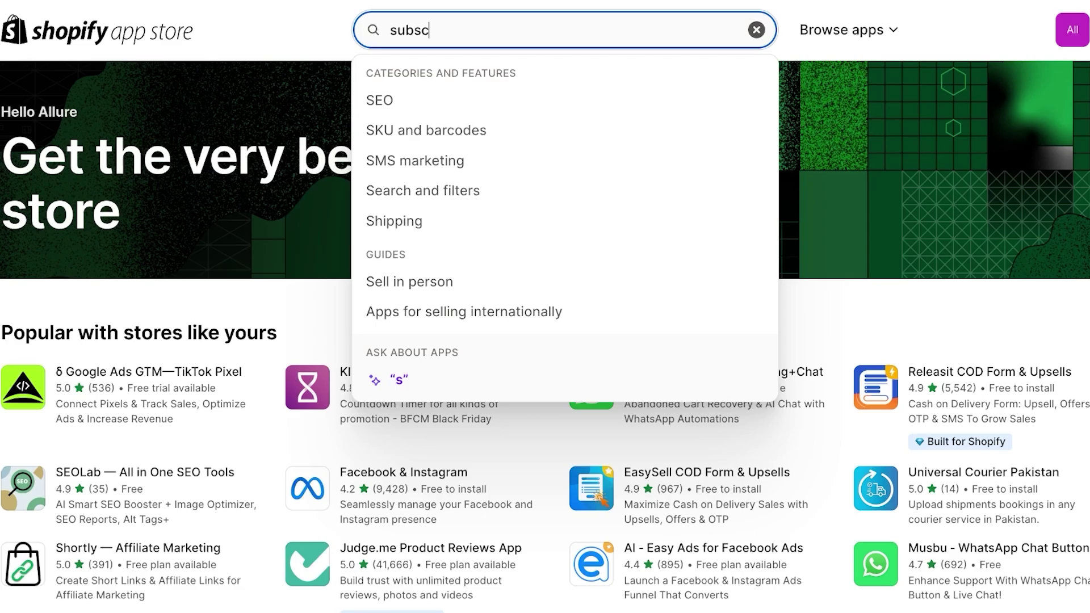
type("ript")
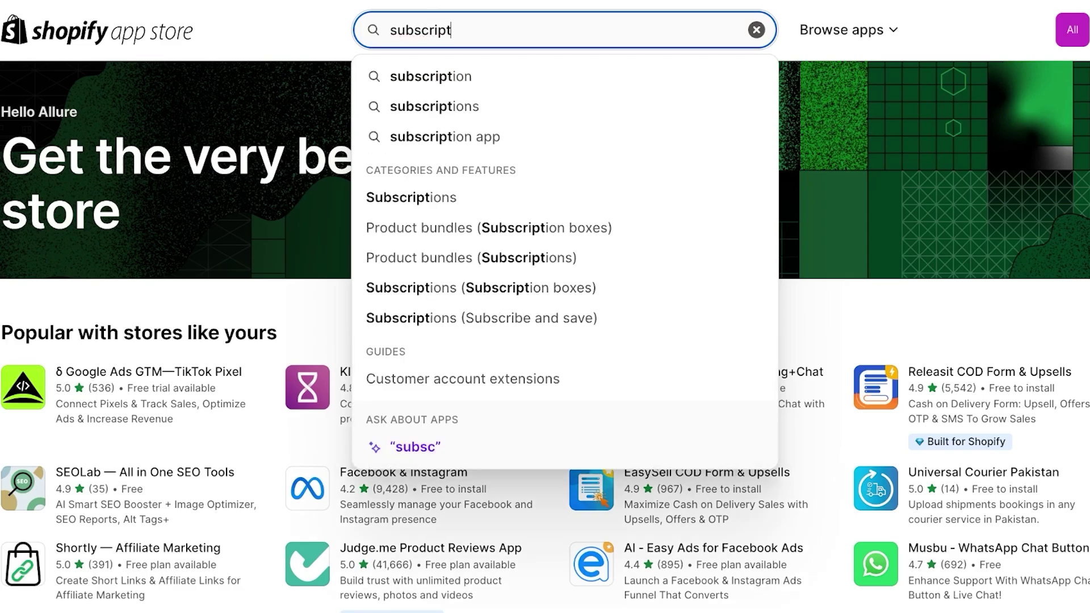
type("ion")
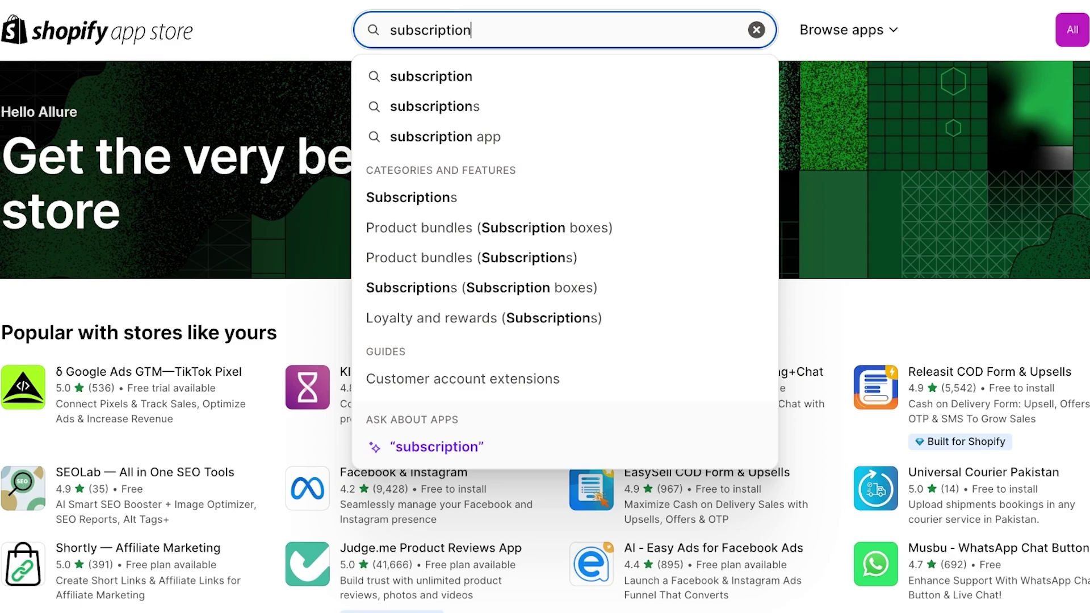
key("Return")
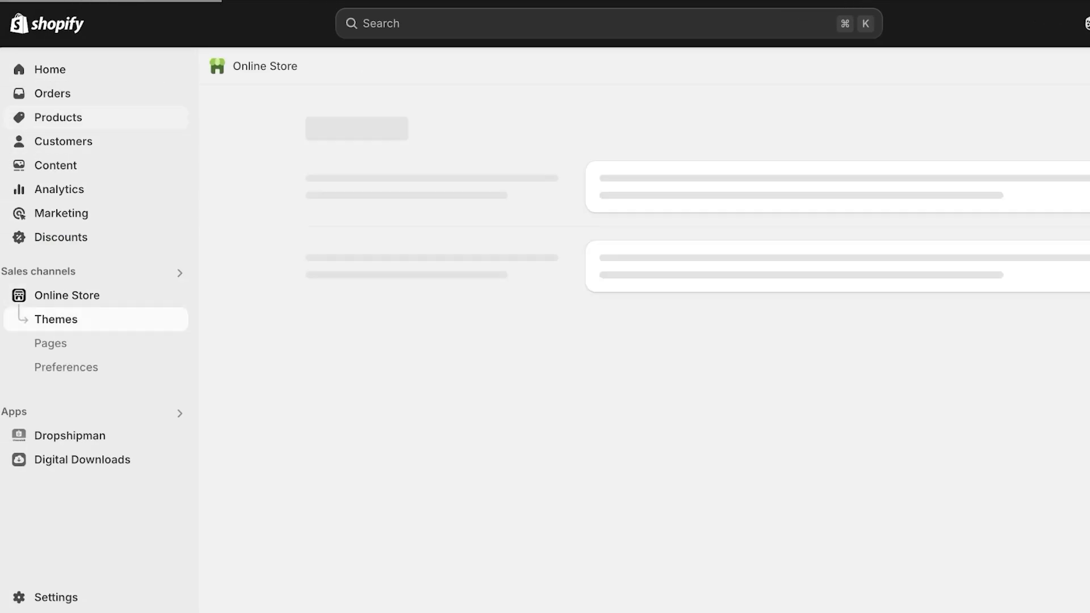
Open the Shopify Subscriptions app listing from the search results and review its details
left_click(58, 117)
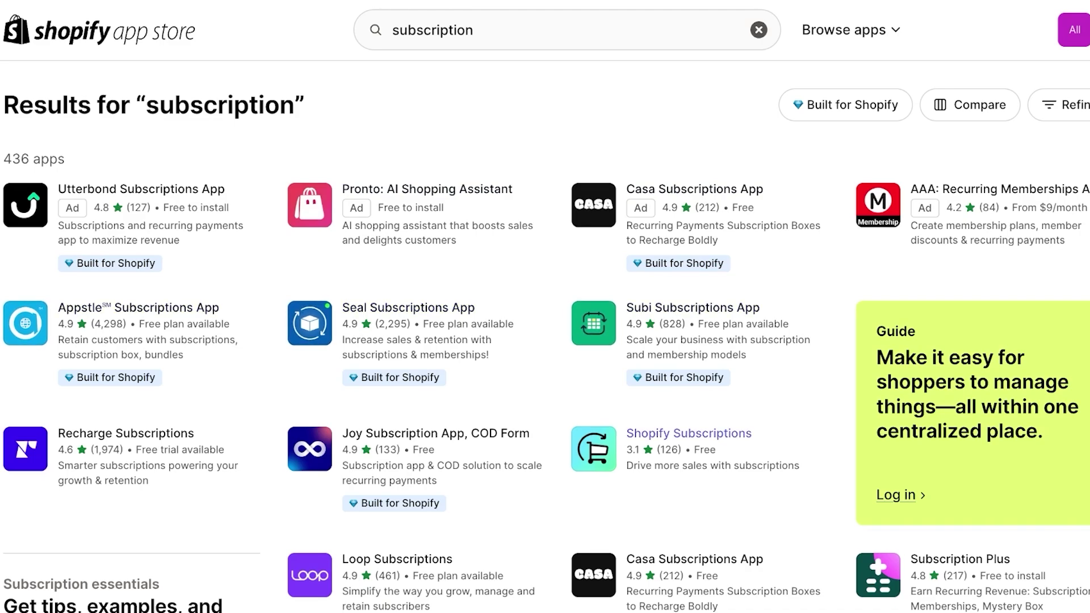
left_click(688, 433)
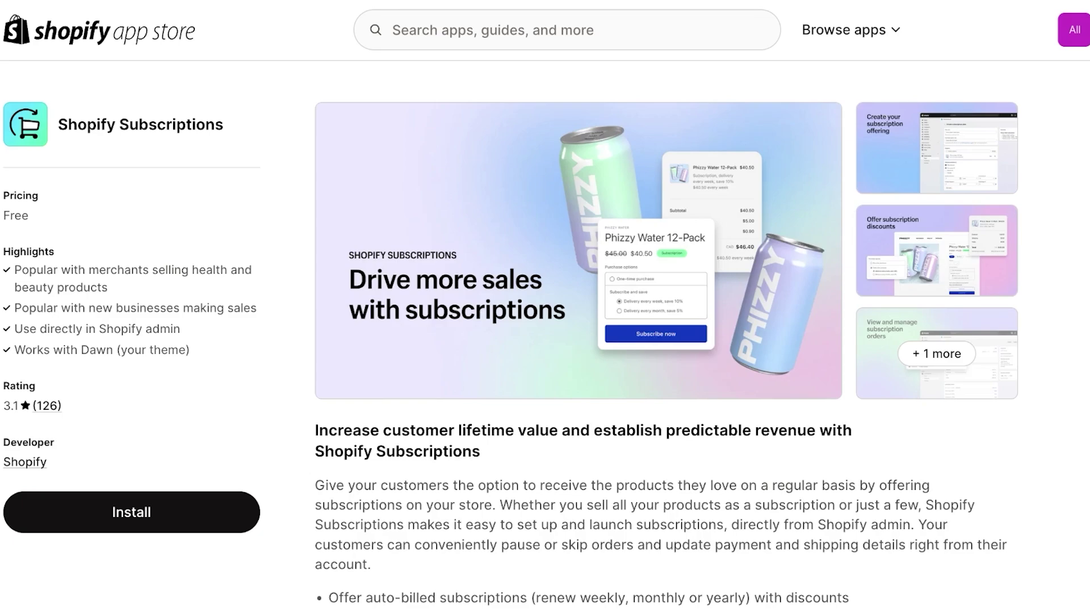
scroll(545, 335, "down", 20)
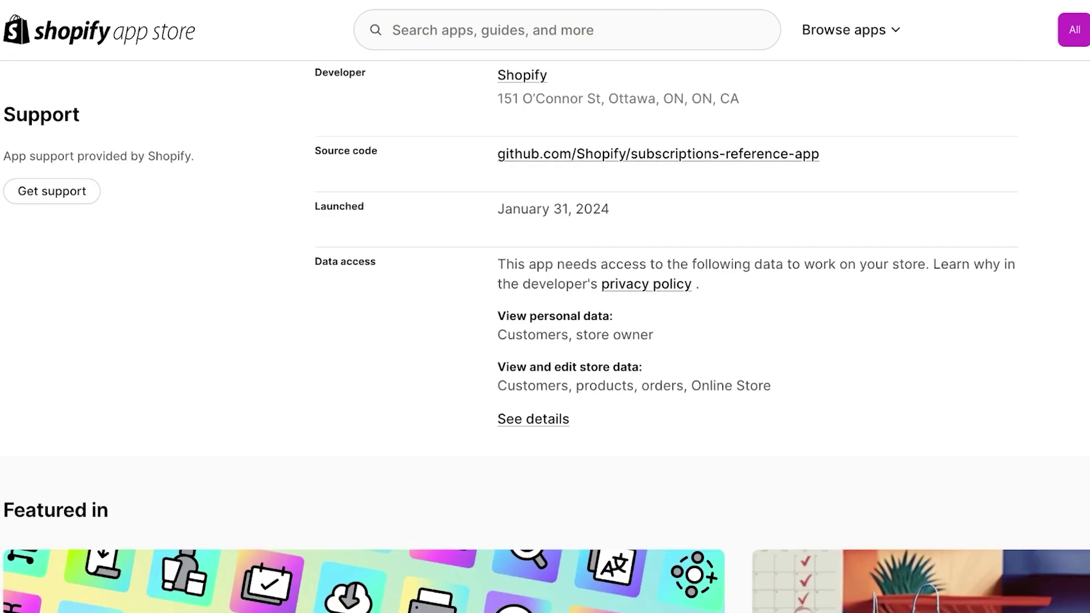
scroll(545, 335, "up", 20)
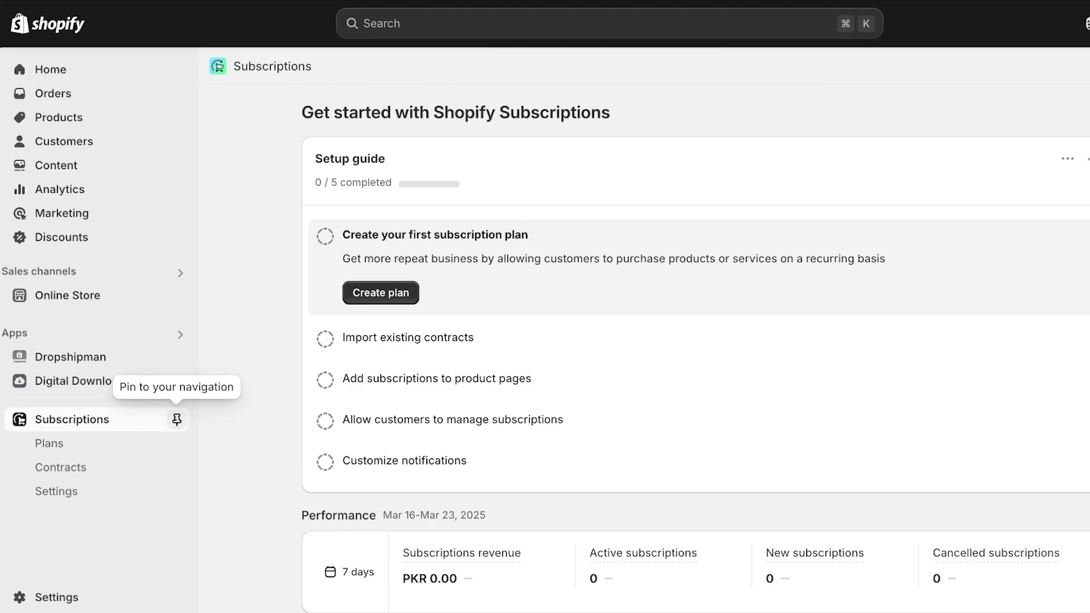
Pin the Subscriptions app to the admin navigation
left_click(177, 420)
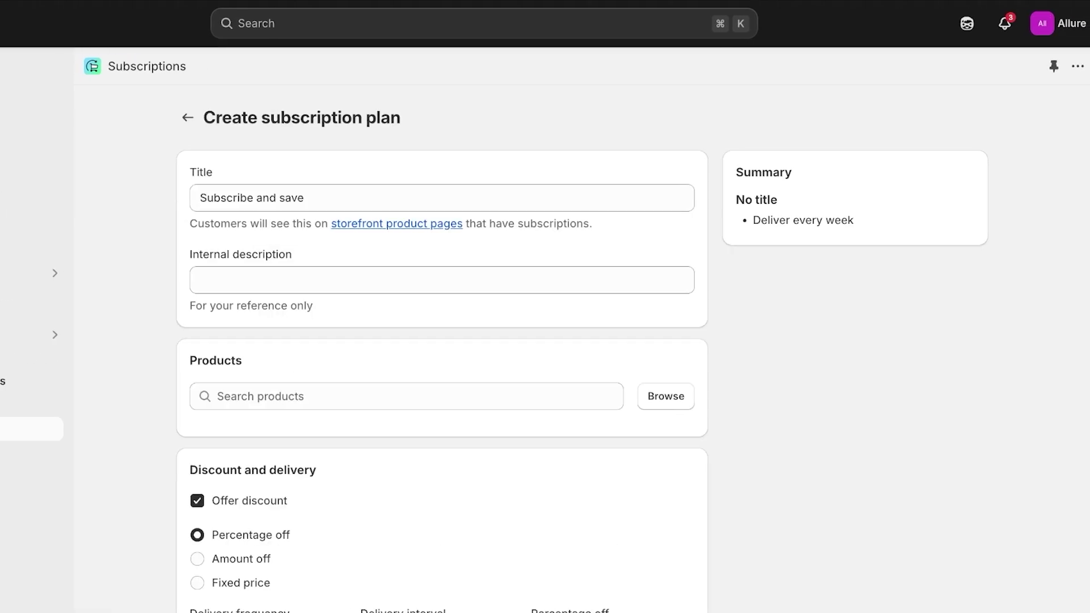
left_click(269, 197)
triple_click(291, 197)
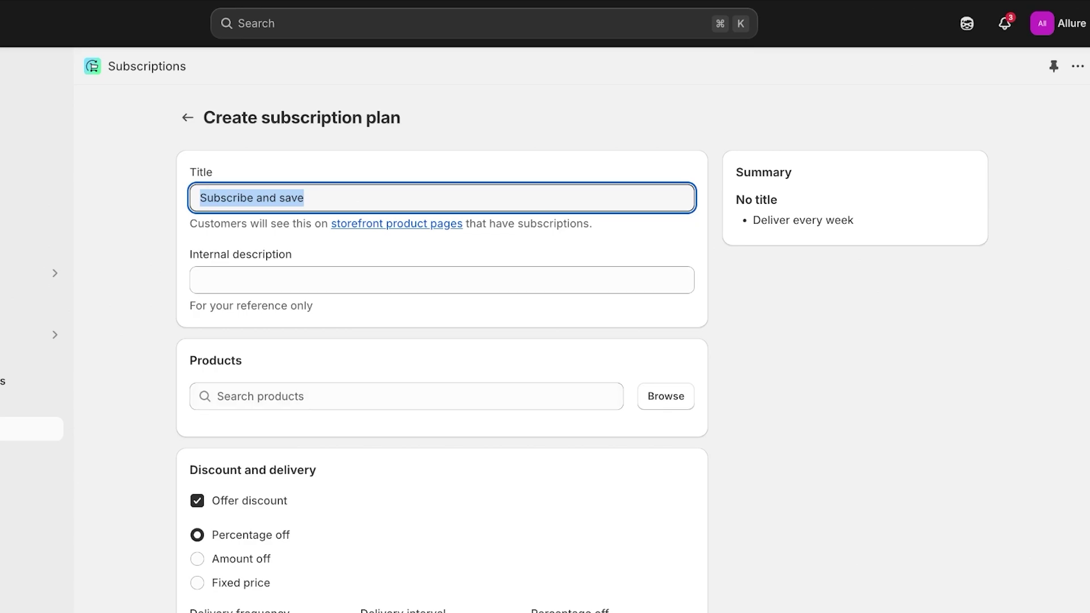
left_click(443, 311)
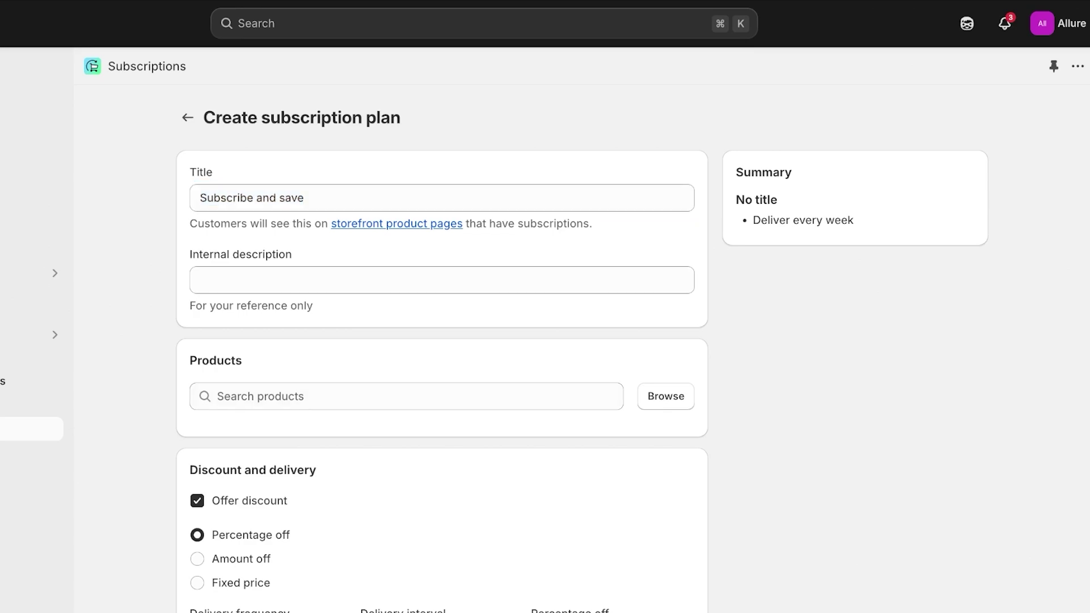
left_click(398, 198)
key("Tab")
key("Tab")
key("Tab")
key("Tab")
key("Return")
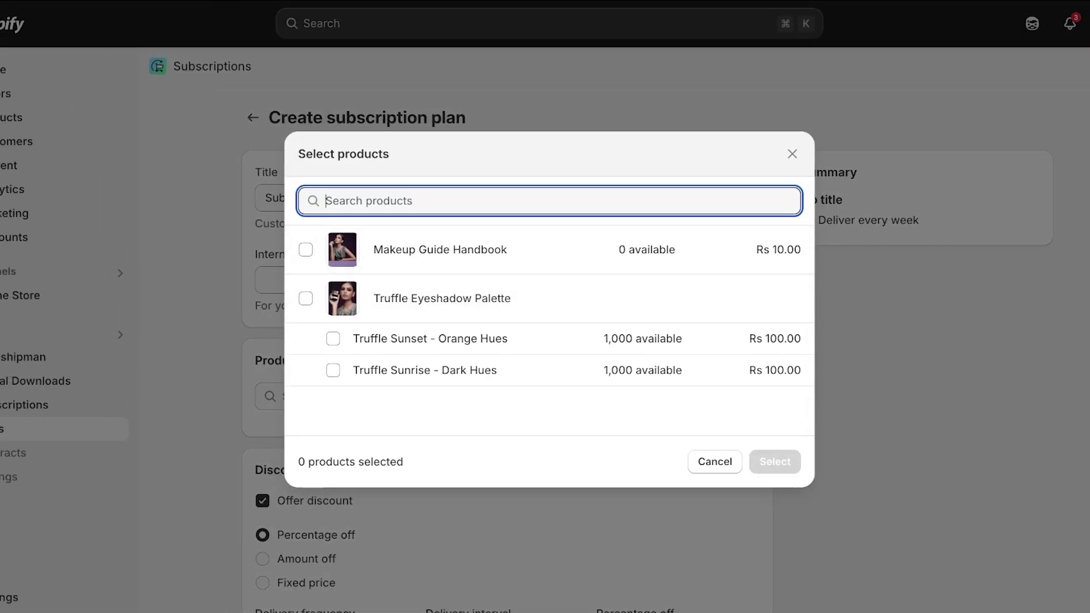
key("shift+Tab")
key("Return")
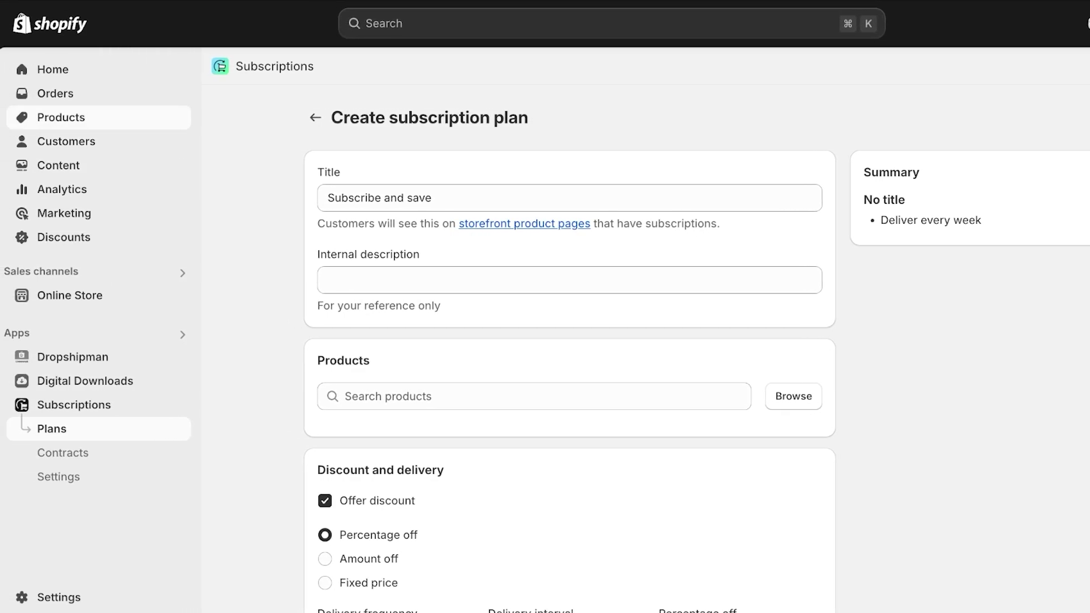
Leave the subscription plan form and open the store's product list
left_click(62, 117)
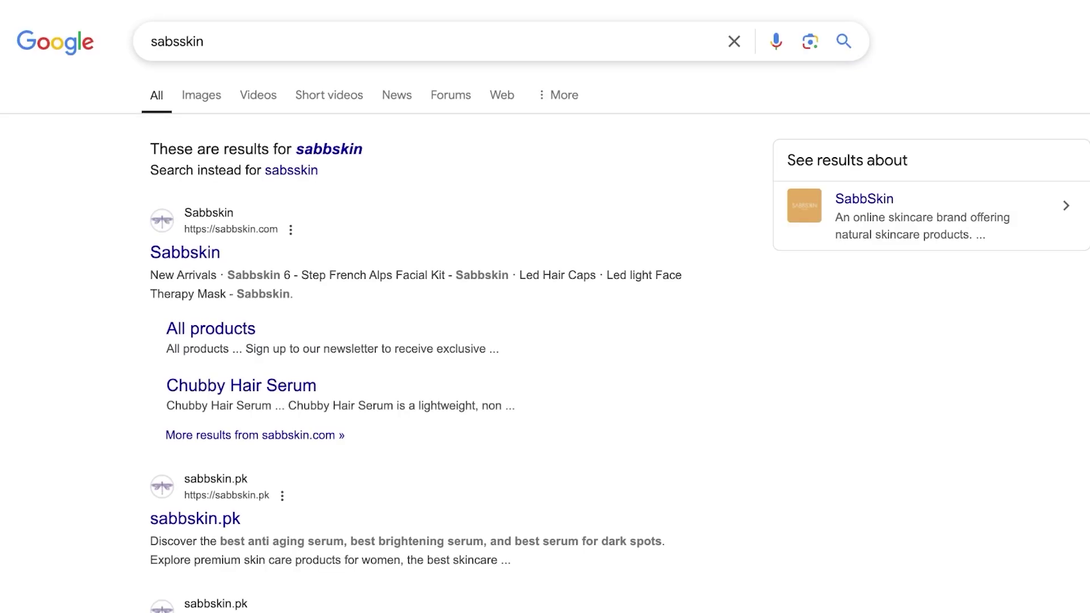
Search Google for "sabbskin ohh sunny sunscreen" to find an example product
left_click(204, 41)
type("au")
key("BackSpace")
key("BackSpace")
type("suns")
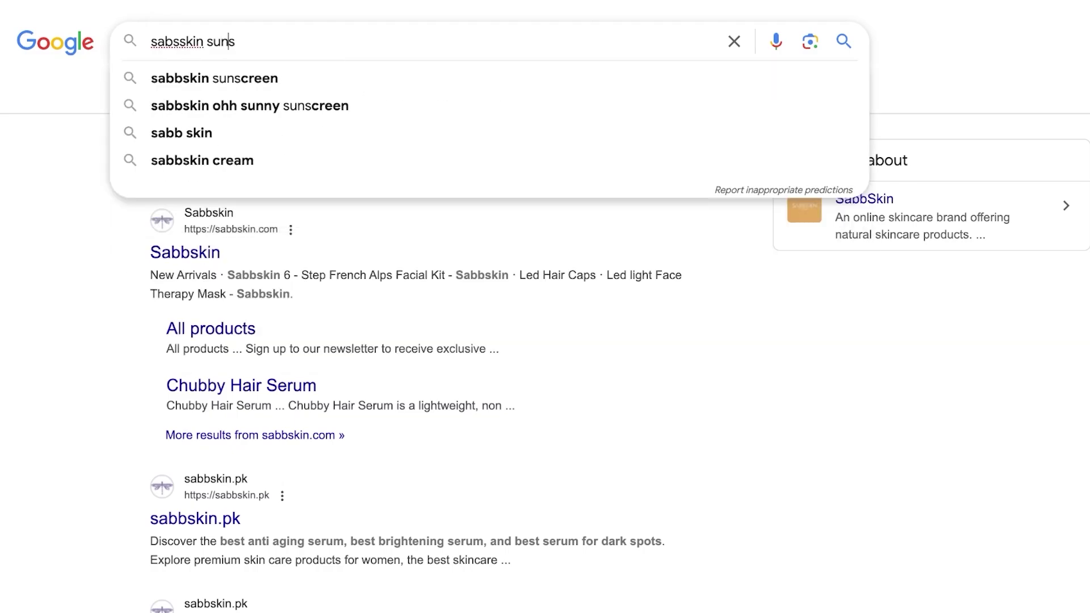
key("Down")
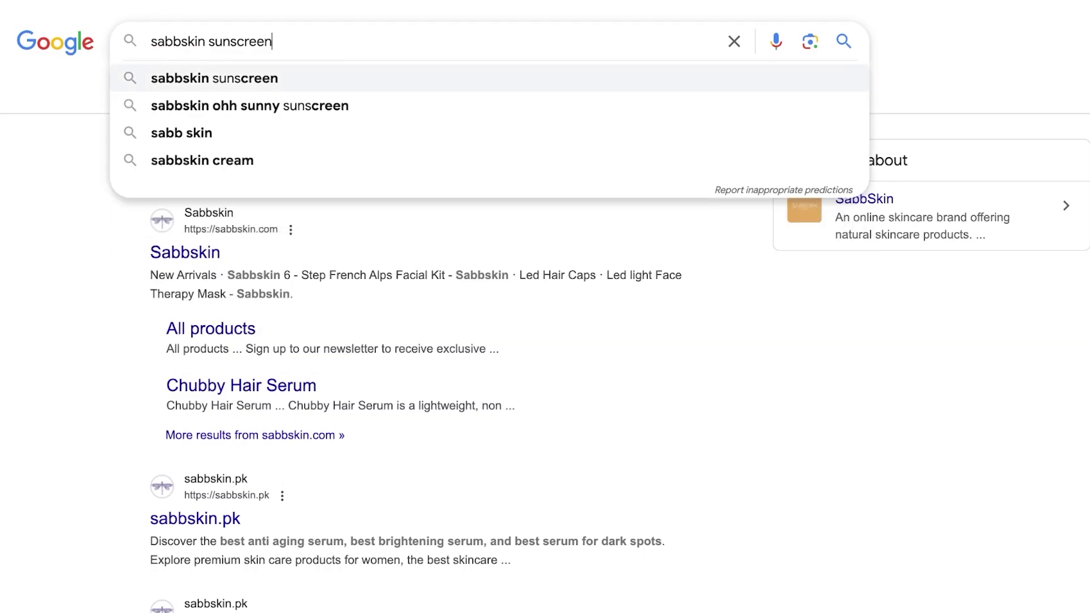
key("Down")
key("Return")
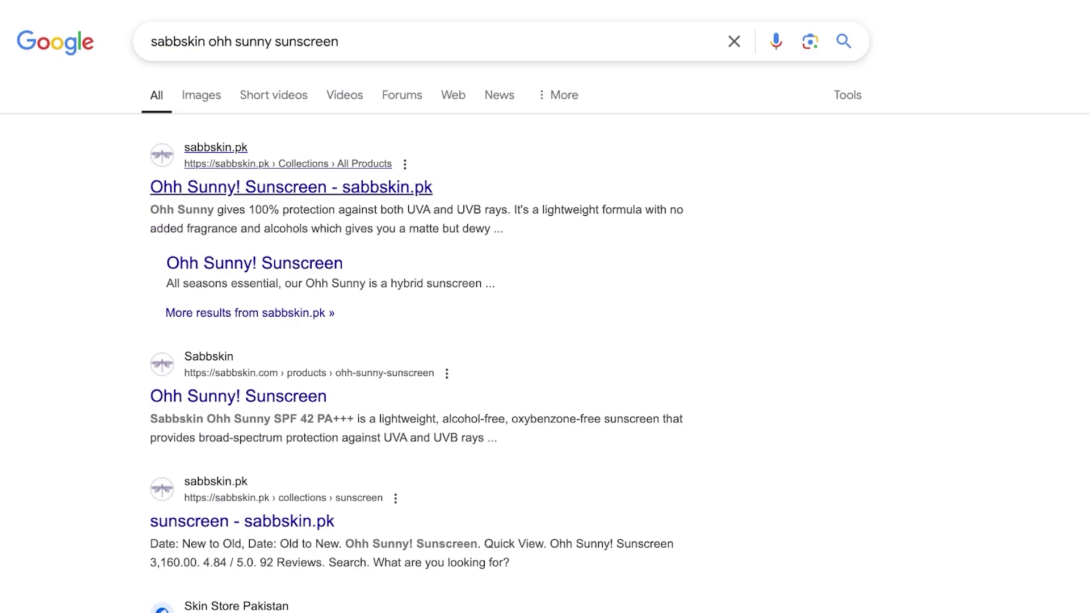
Open the Ohh Sunny! Sunscreen page on sabbskin.pk, accept its cookies, and examine the purchase options, description and reviews
left_click(292, 188)
scroll(708, 143, "down", 4)
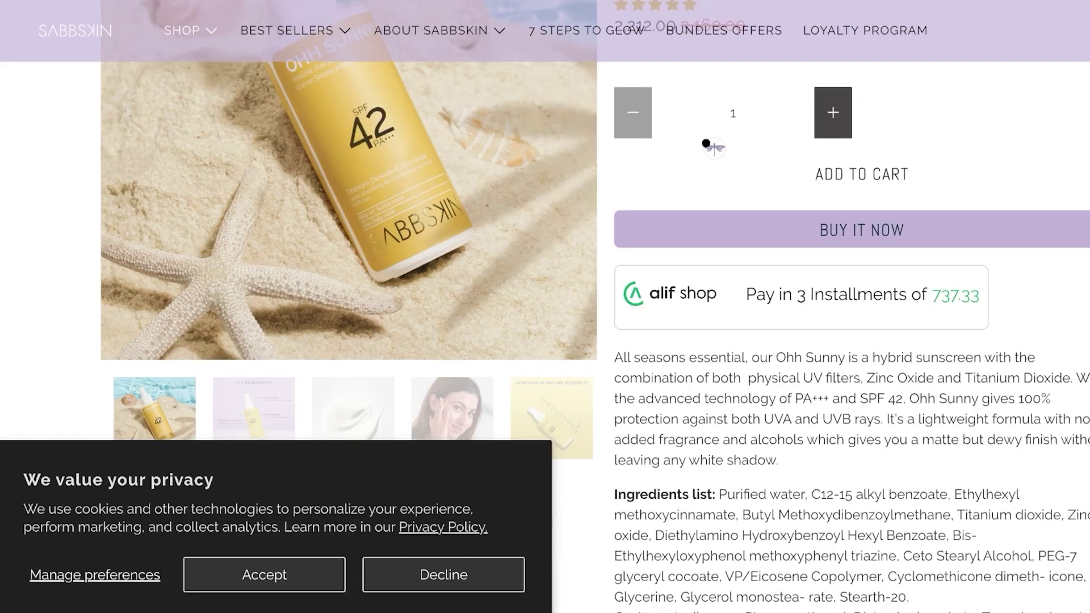
scroll(708, 144, "up", 4)
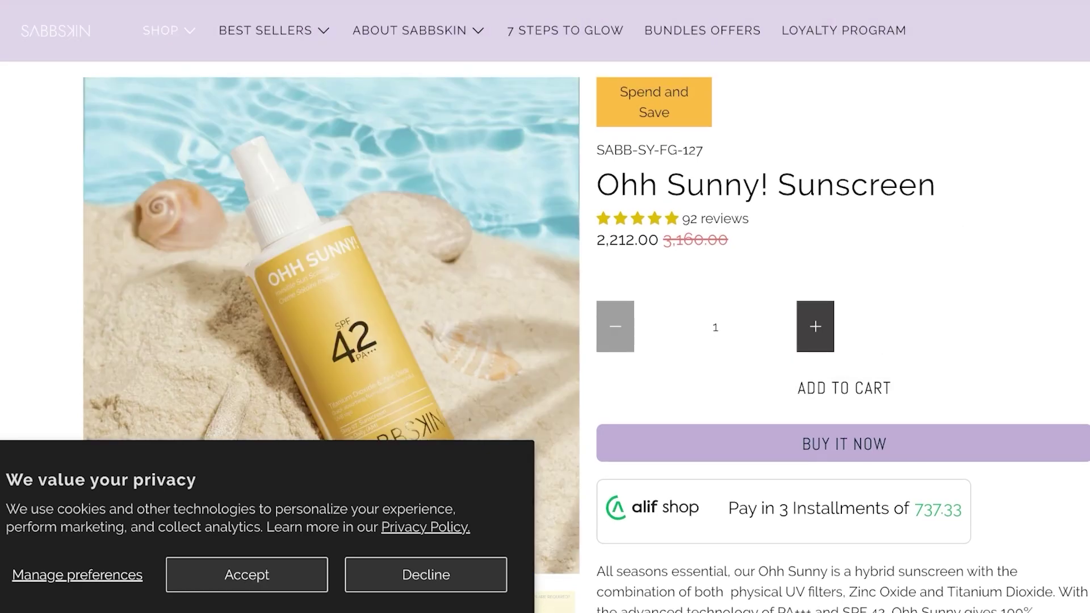
left_click(247, 575)
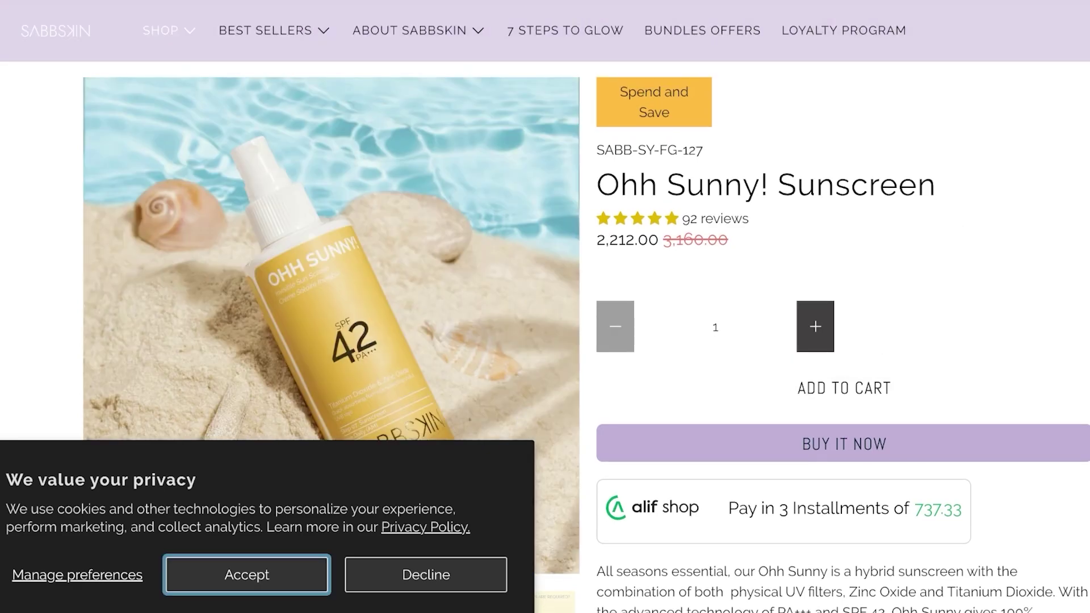
scroll(610, 177, "down", 3)
scroll(611, 177, "up", 3)
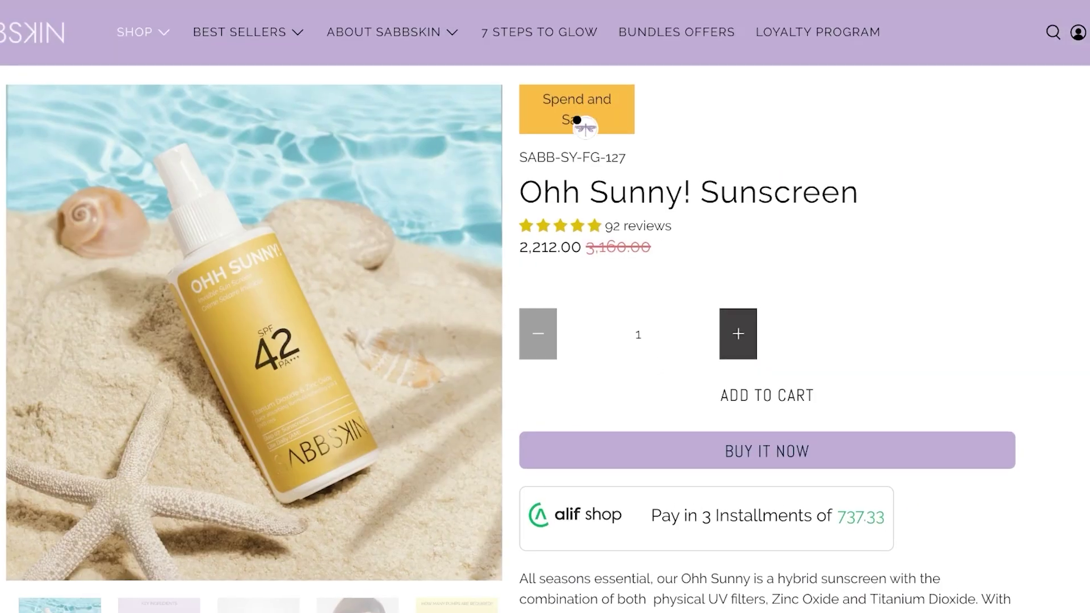
scroll(596, 224, "down", 15)
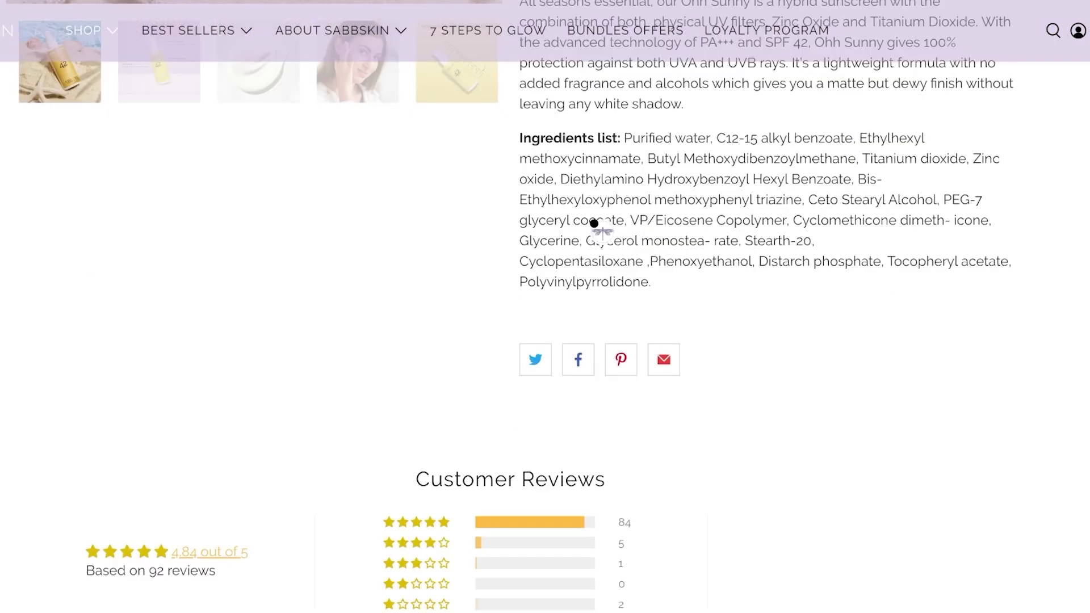
scroll(598, 233, "up", 15)
scroll(605, 231, "down", 20)
scroll(475, 301, "up", 8)
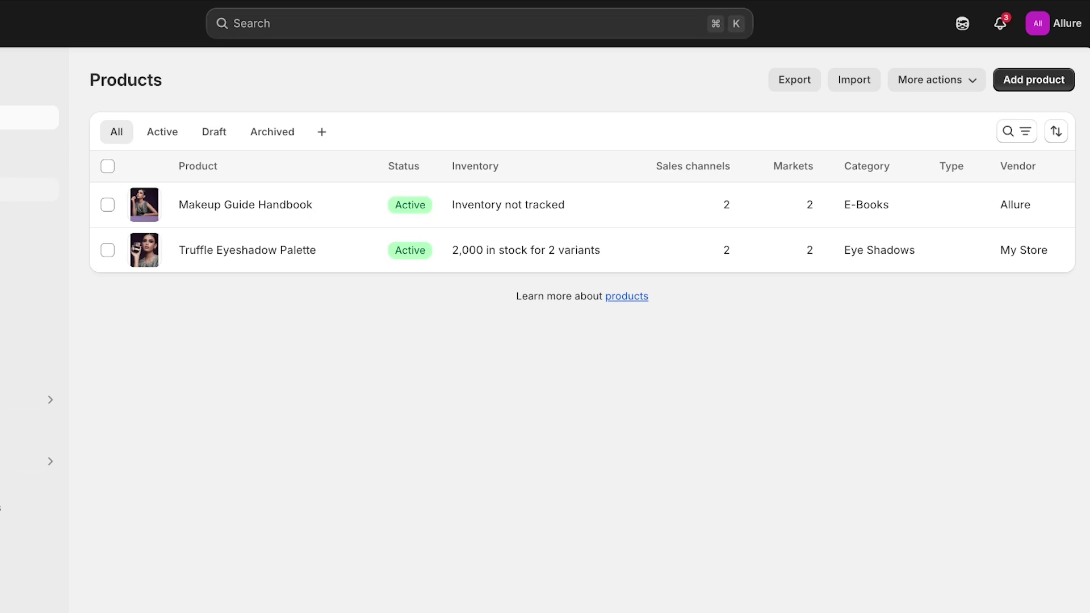
Add a new product titled "All Over Sunscreen" with a cost per item of Rs 12
left_click(1034, 80)
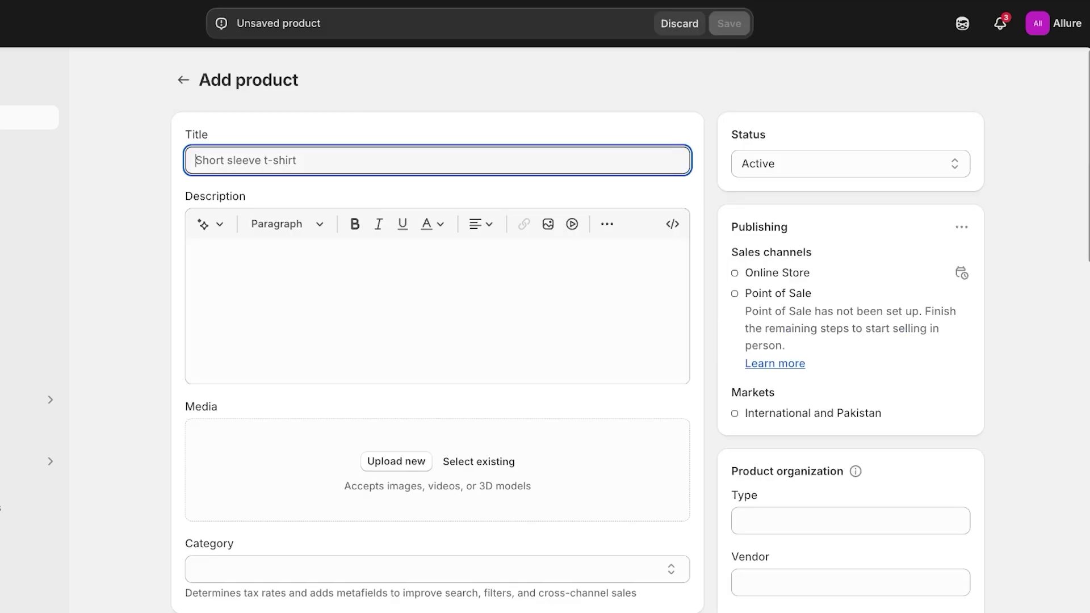
type("All Over ")
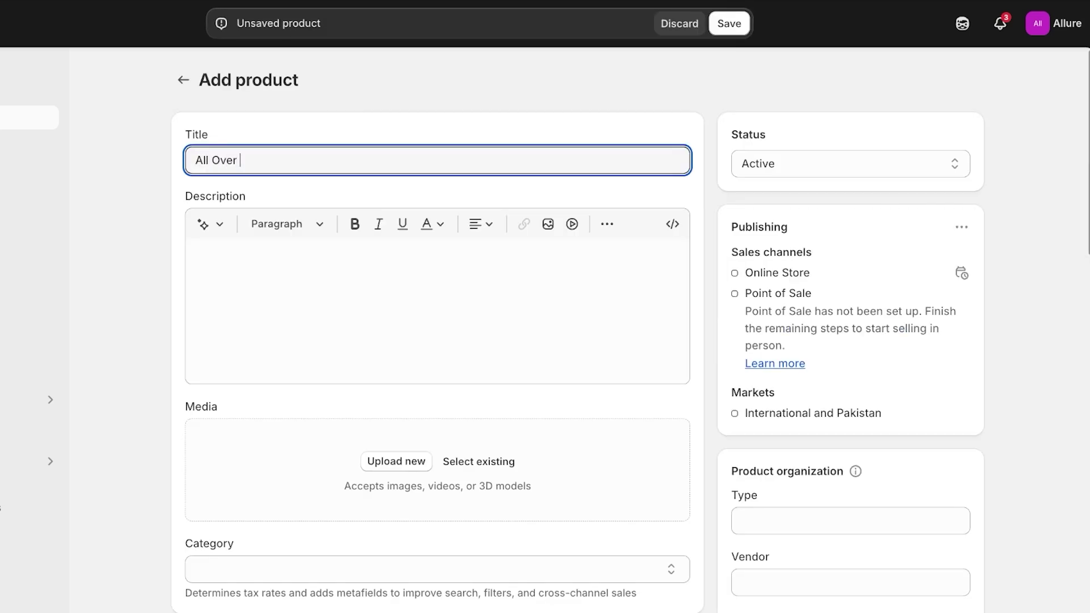
type("Sunscreen")
scroll(545, 329, "down", 9)
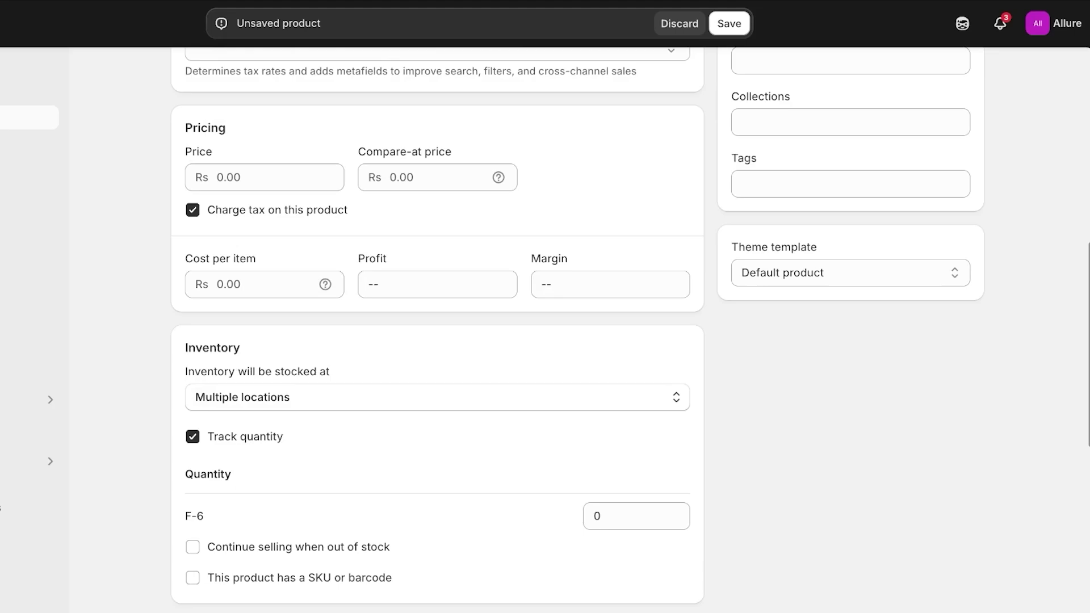
left_click(264, 285)
type("12")
key("Return")
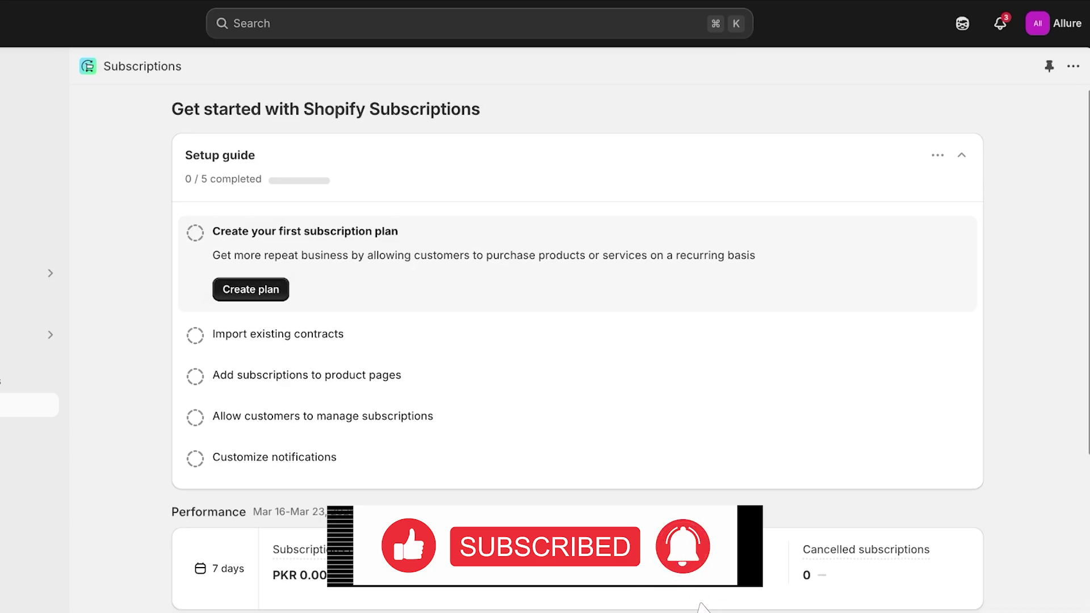
Start a new subscription plan in the Subscriptions app and title it "Sunscreen Refill Plan!"
left_click(251, 289)
left_click_drag(194, 198, 301, 197)
type("A")
key("BackSpace")
type("Get")
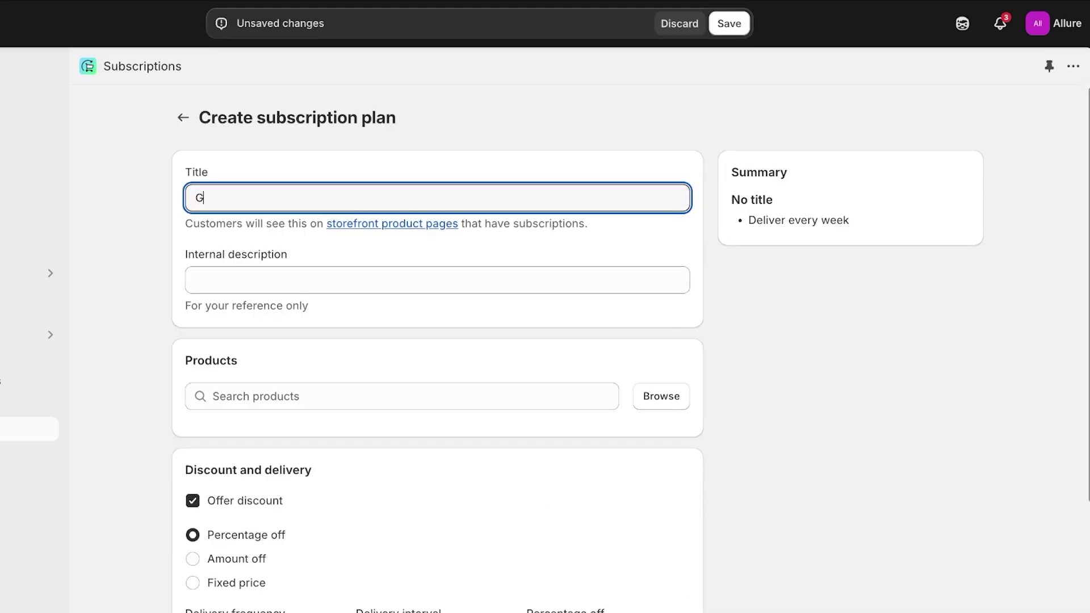
key("BackSpace")
key("BackSpace")
key("BackSpace")
key("BackSpace")
type("Sunscreen Refill Plan!")
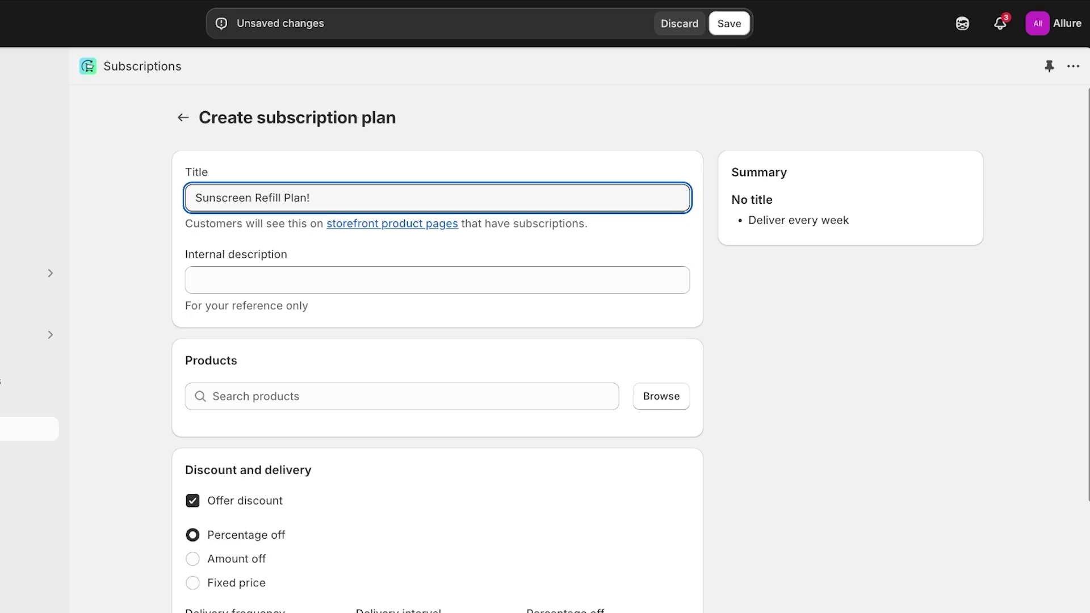
Enter "A refill of sunscreen every month" as the subscription plan's internal description
left_click(197, 279)
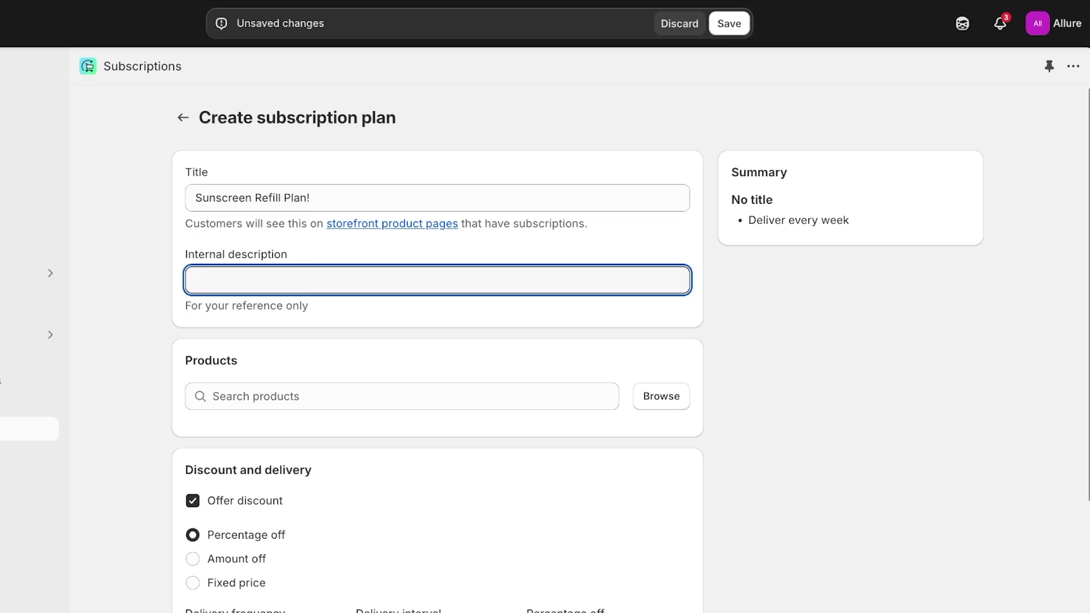
scroll(437, 280, "down", 1)
left_click(196, 280)
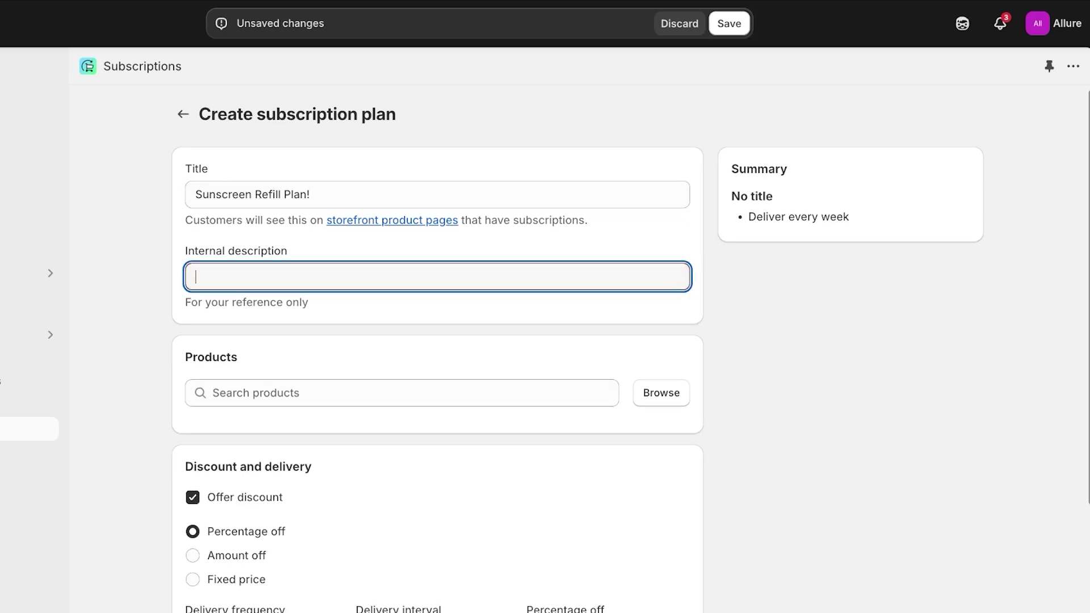
type("A")
key("BackSpace")
type("A refill of sunscreen ee")
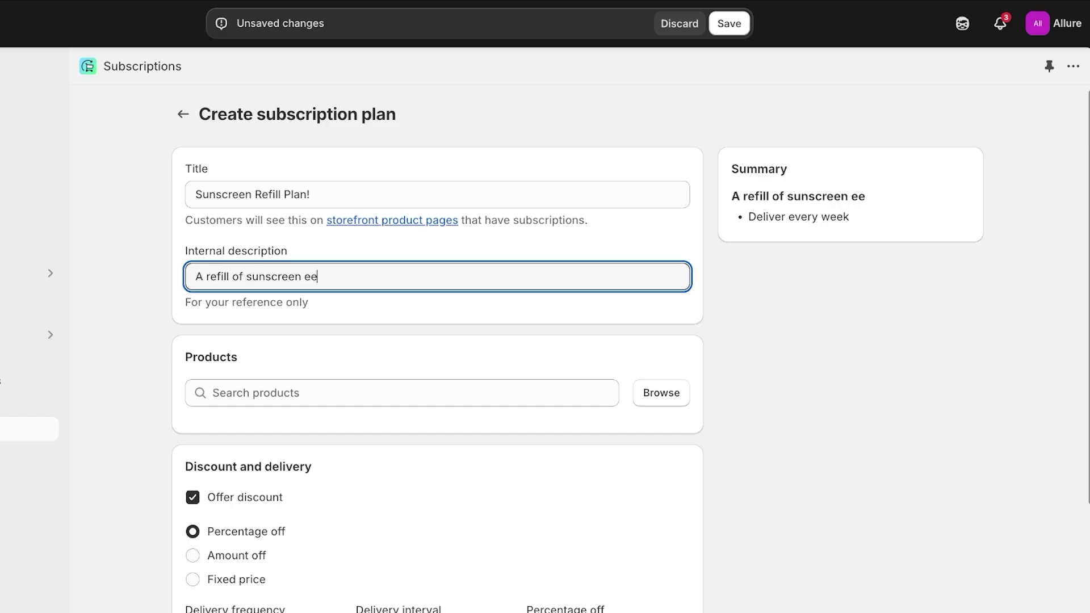
key("BackSpace")
type("very month")
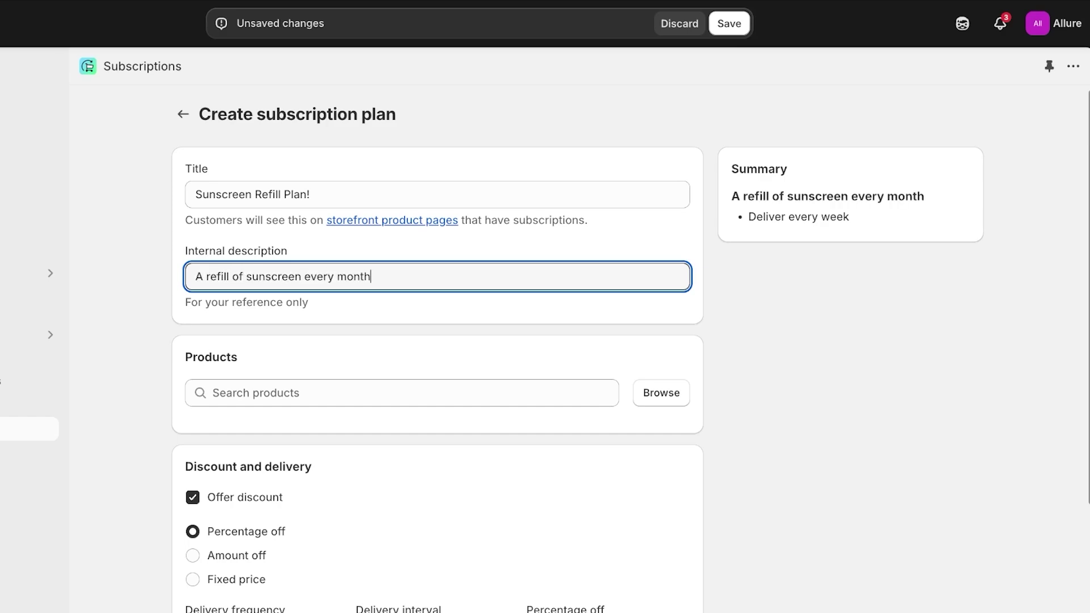
Add the All Over Sunscreen product to the subscription plan
left_click(661, 393)
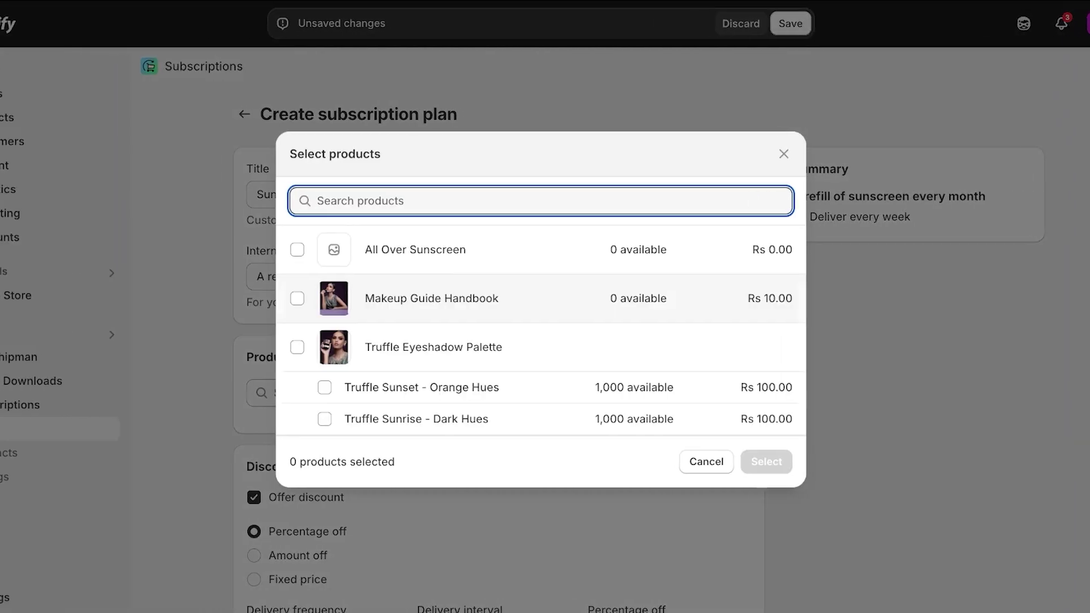
left_click(236, 250)
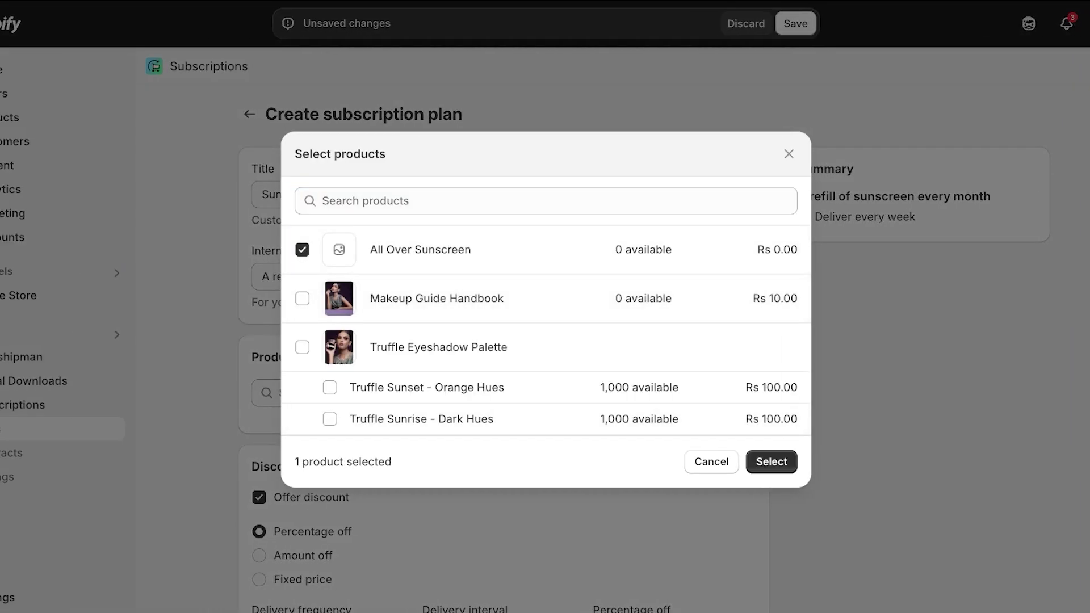
left_click(771, 461)
Keep the percentage discount enabled and set the first delivery option to every 1 month with 10% off
scroll(440, 341, "down", 3)
scroll(440, 341, "down", 2)
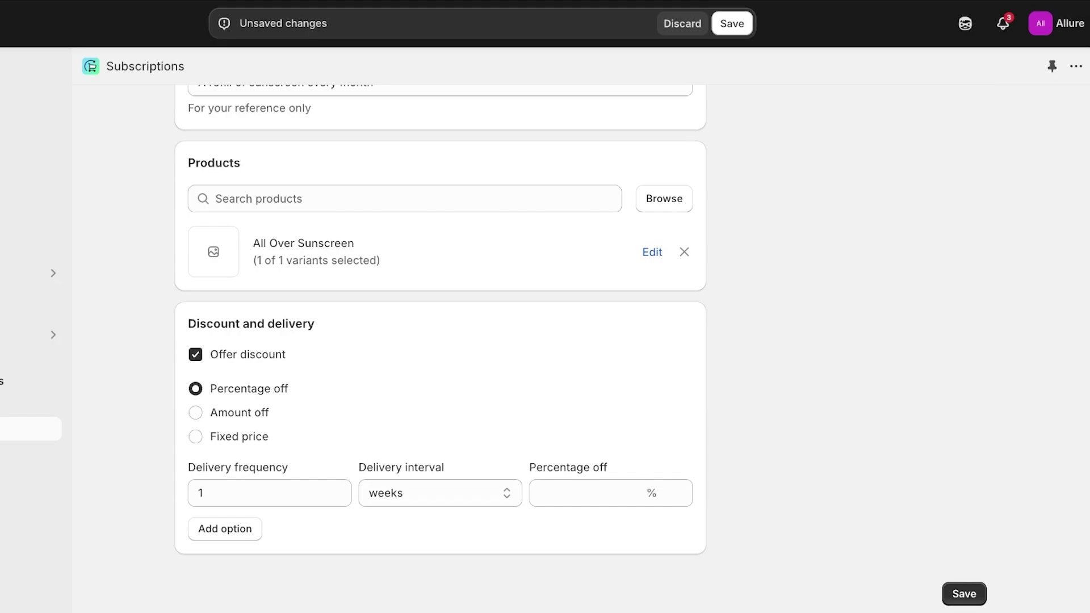
left_click(195, 354)
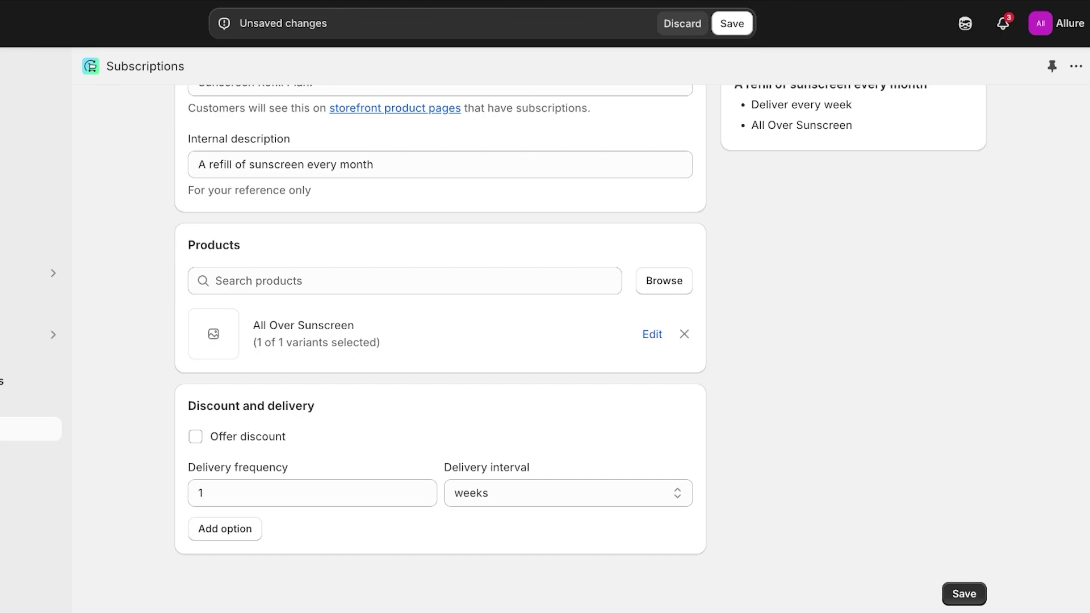
left_click(195, 436)
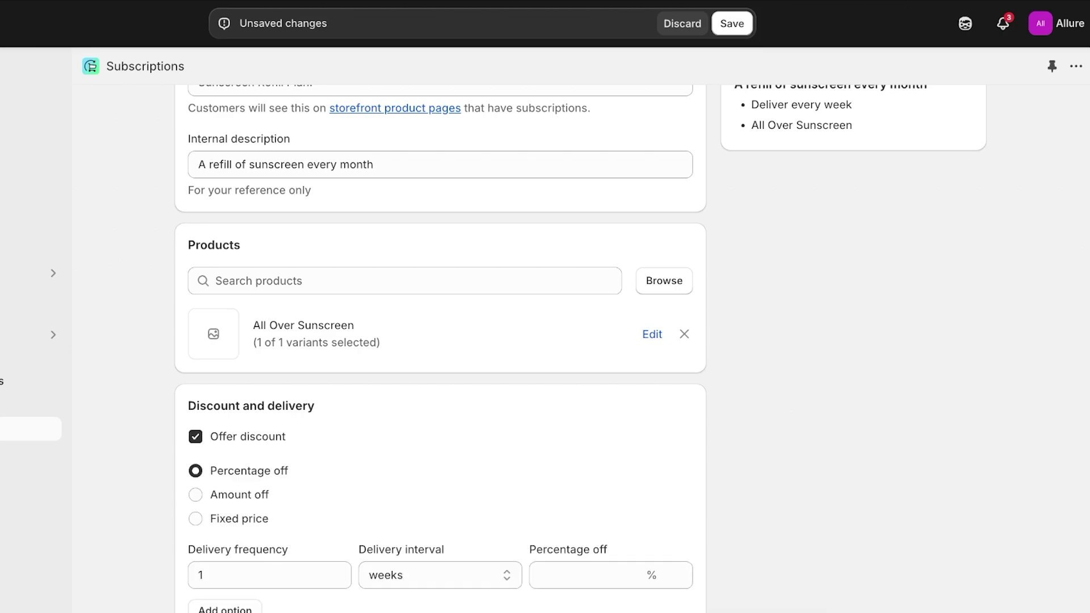
scroll(440, 341, "down", 2)
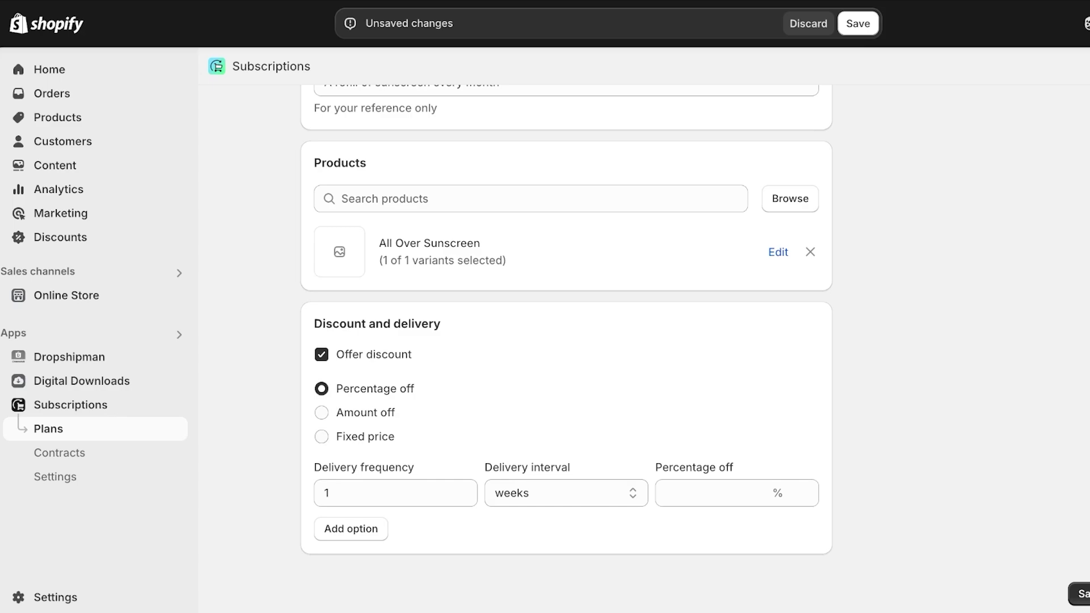
left_click(396, 492)
left_click(565, 493)
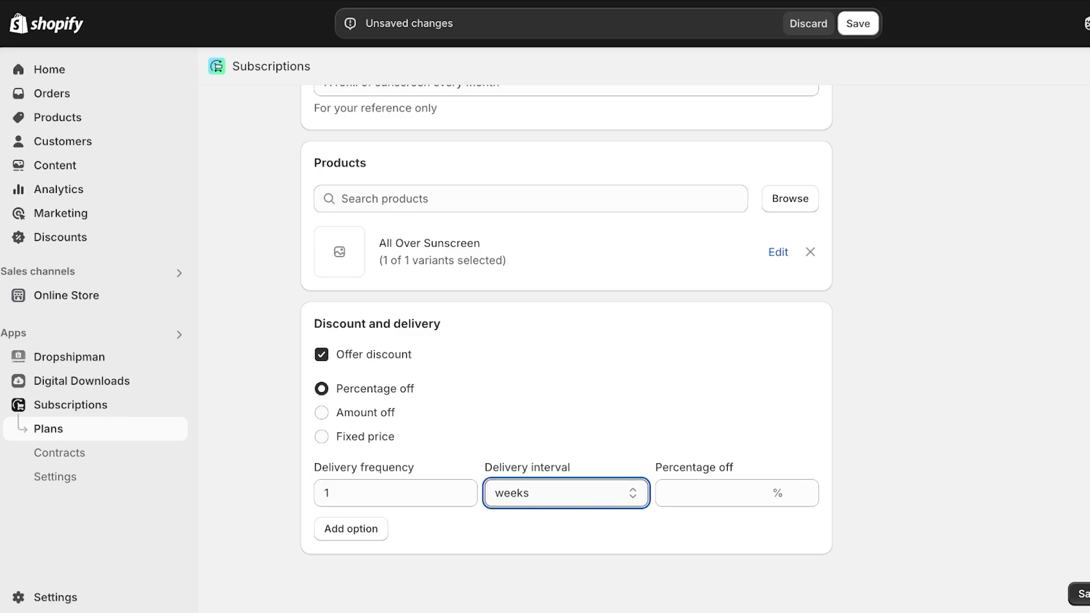
key("Down")
left_click_drag(339, 469, 416, 470)
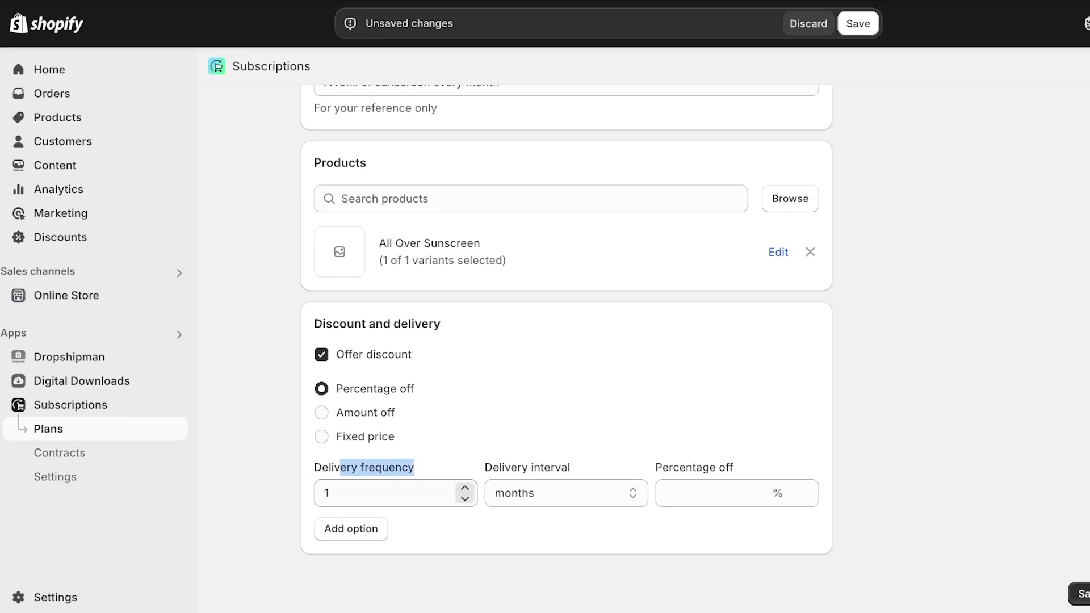
left_click(395, 492)
left_click(716, 493)
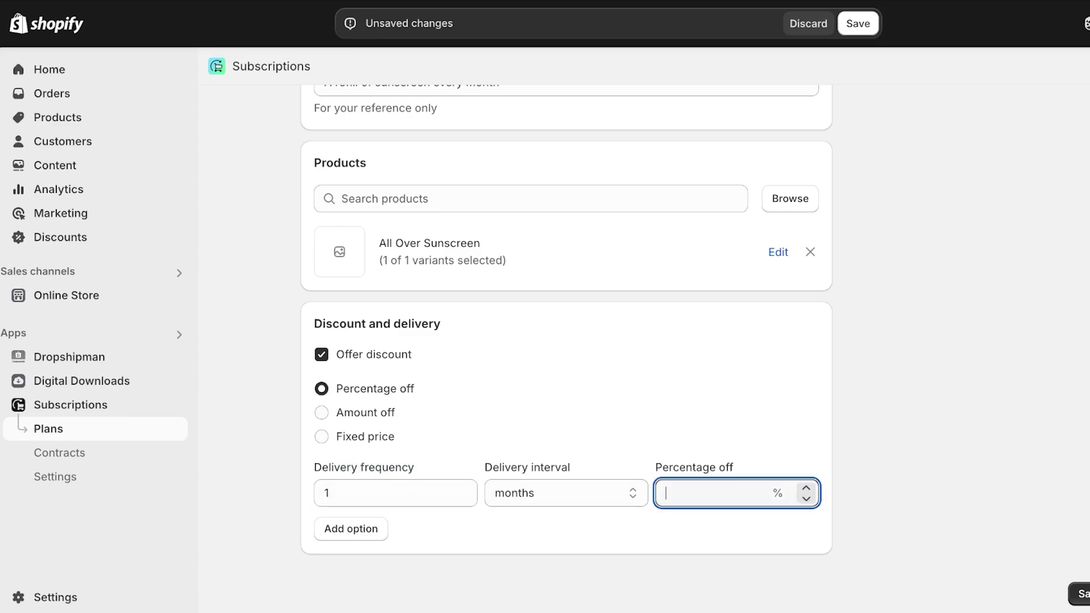
type("10")
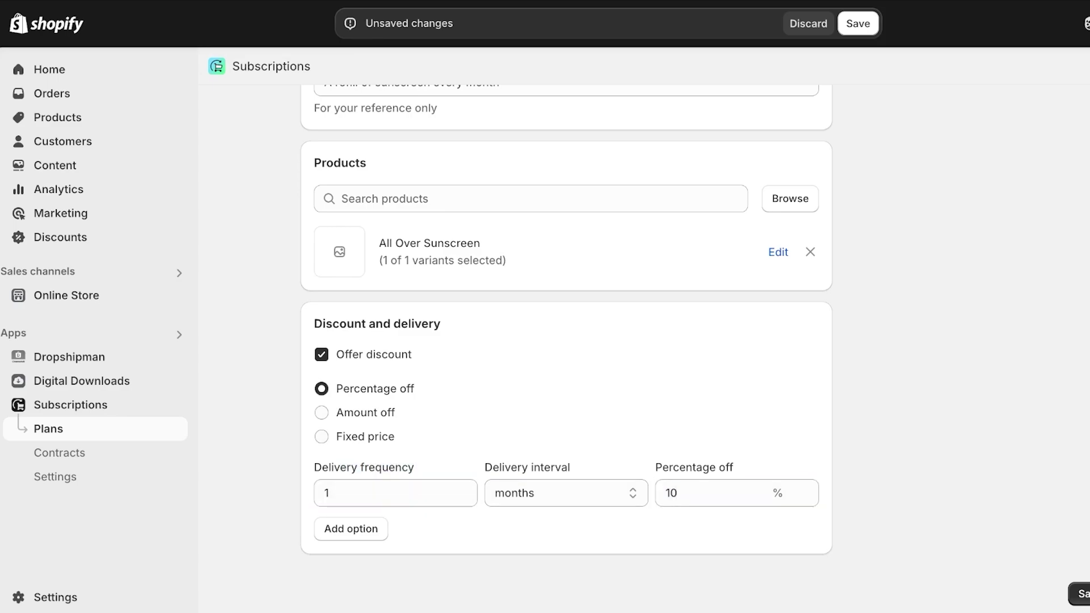
Add a second delivery option for every 2 weeks with 15% off
left_click(351, 528)
scroll(363, 525, "down", 1)
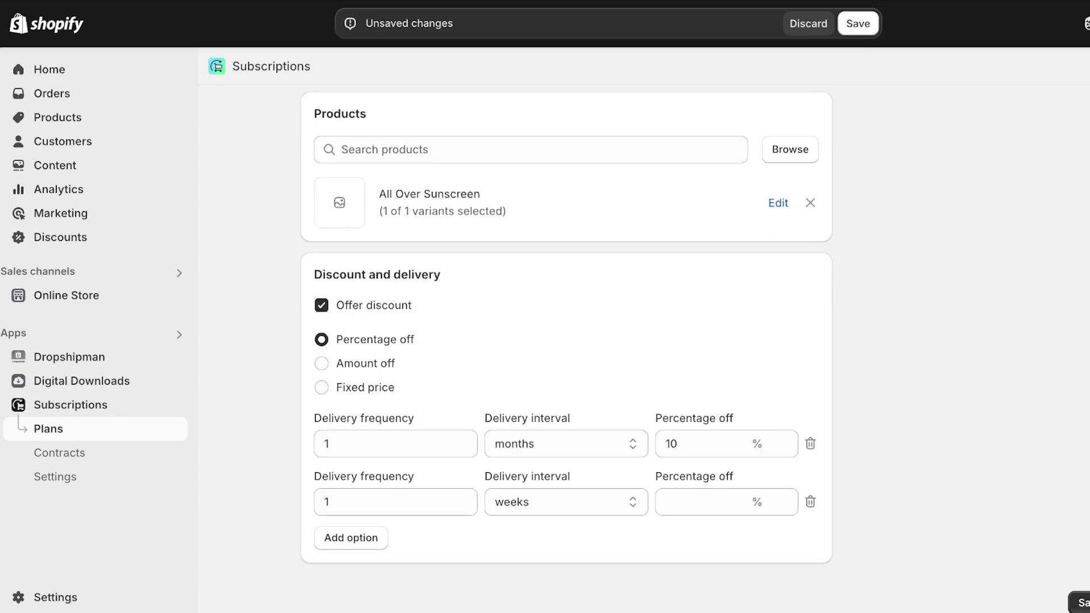
left_click(566, 492)
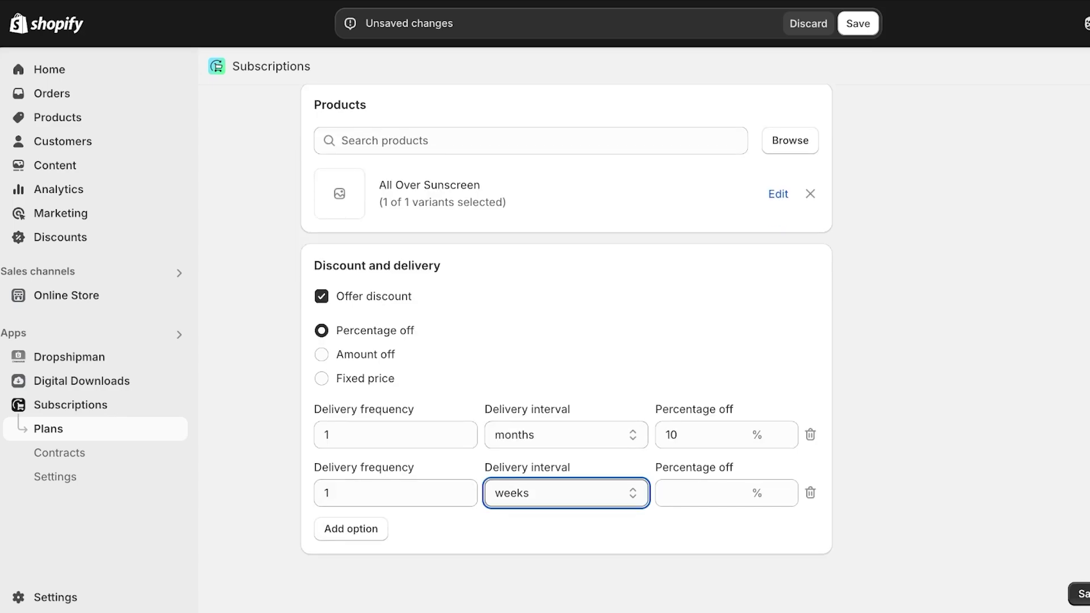
left_click(375, 493)
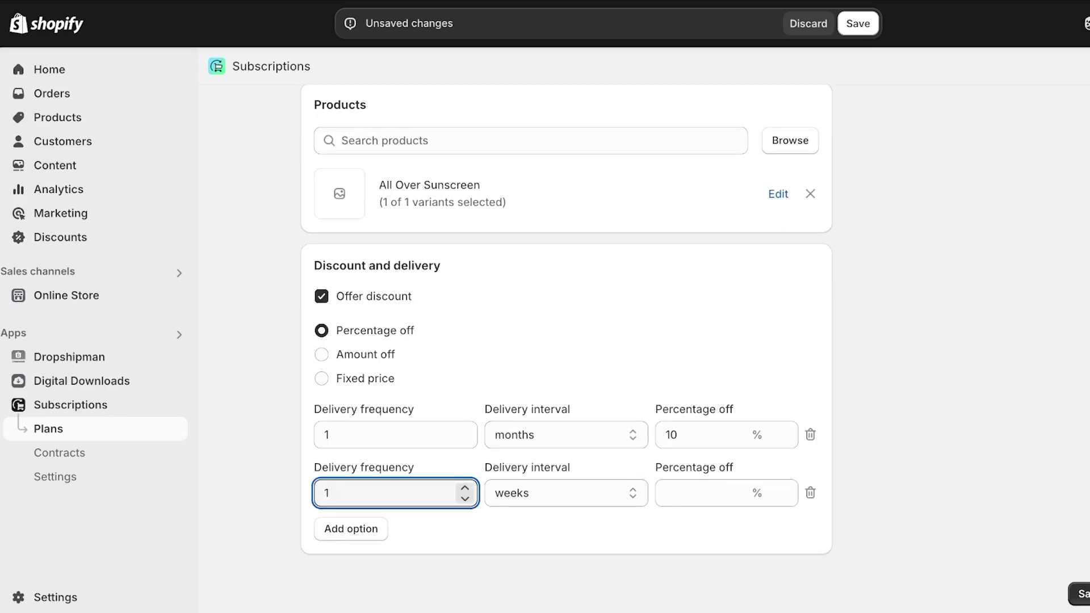
key("BackSpace")
type("2")
left_click(566, 493)
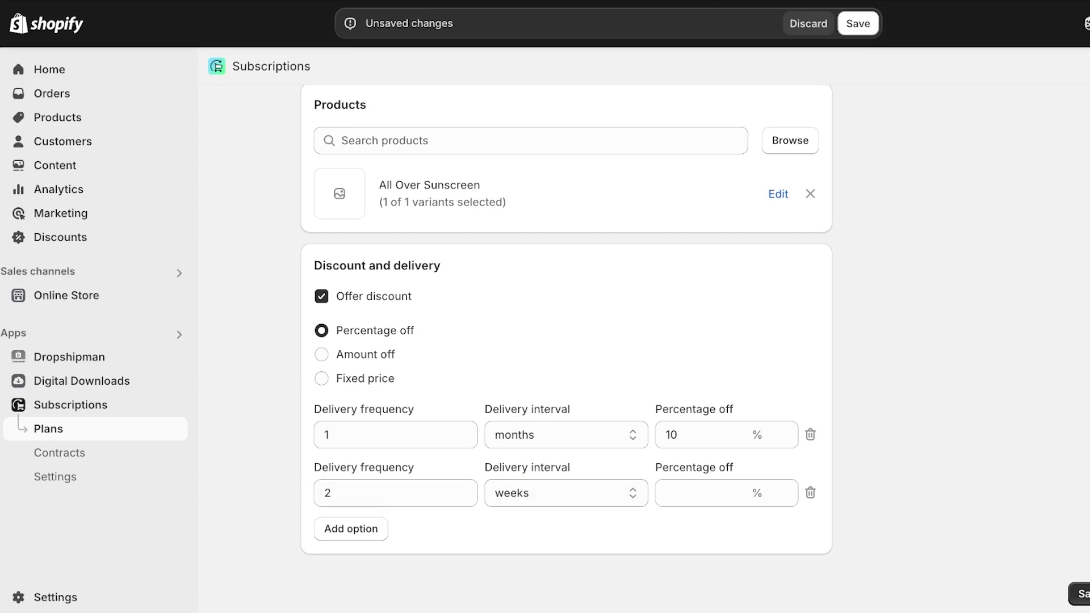
left_click(703, 492)
type("15")
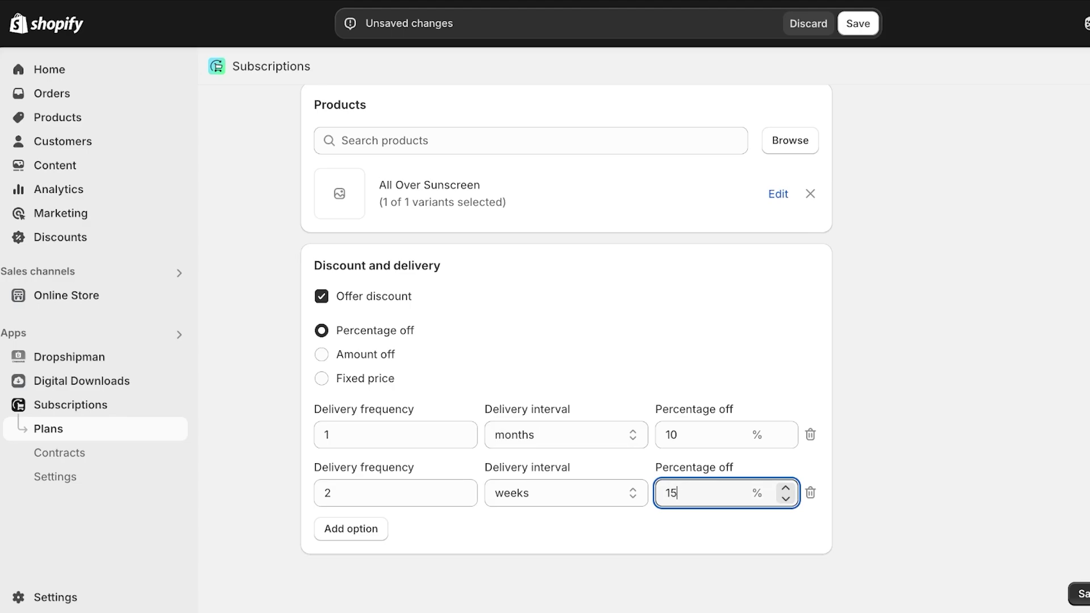
left_click(704, 533)
Replace the internal description with "Biweekly or Monthly Sunscreen Subscription" and save the subscription plan
scroll(566, 341, "up", 5)
triple_click(475, 280)
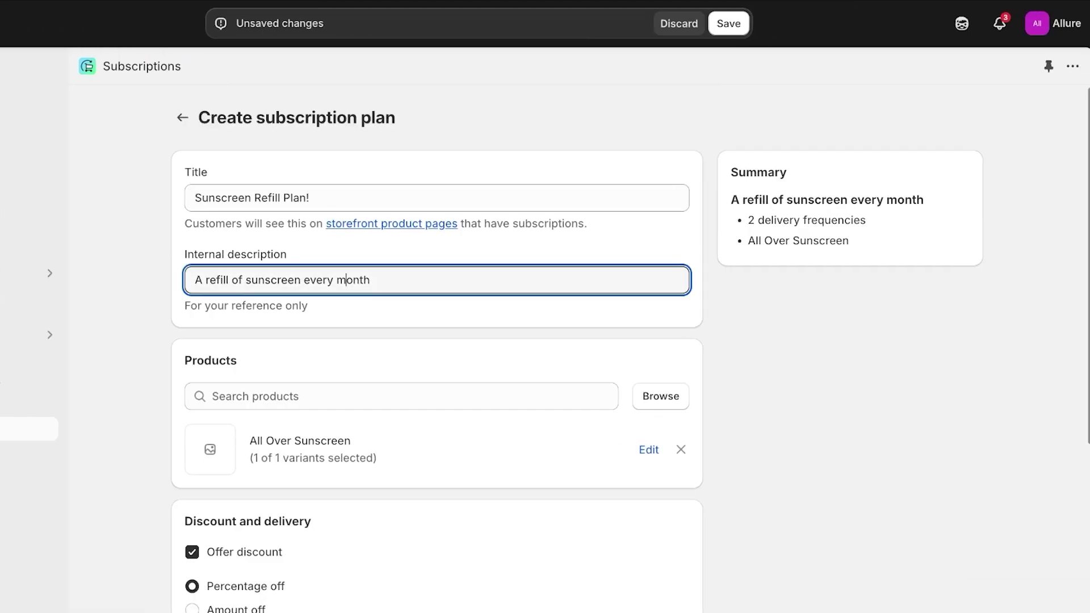
type("M")
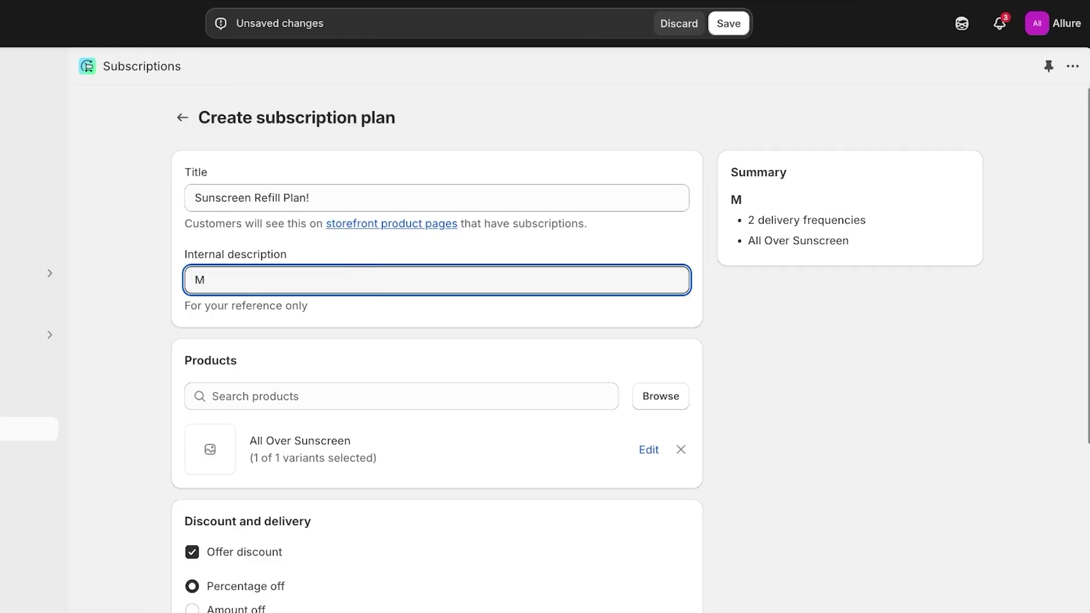
key("BackSpace")
type("Biweekly o")
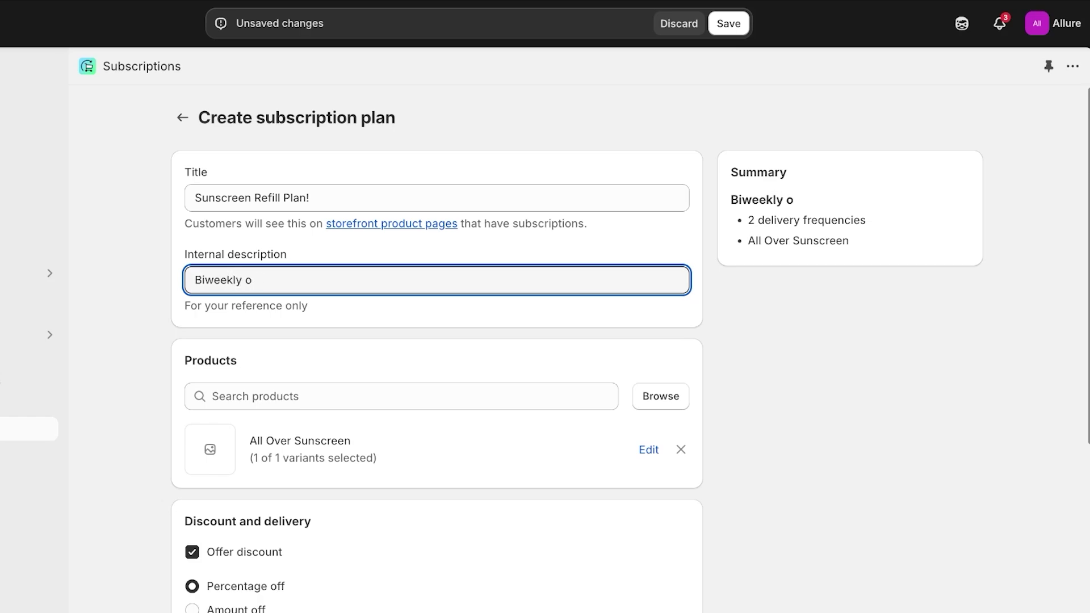
type("r Monthly Su")
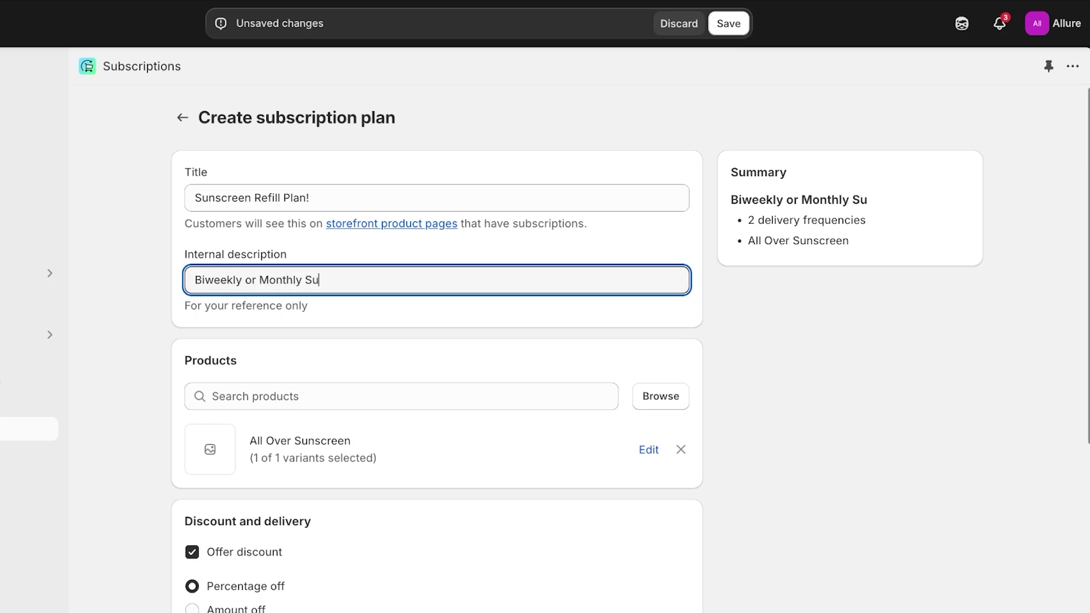
type("nscreen Subscription")
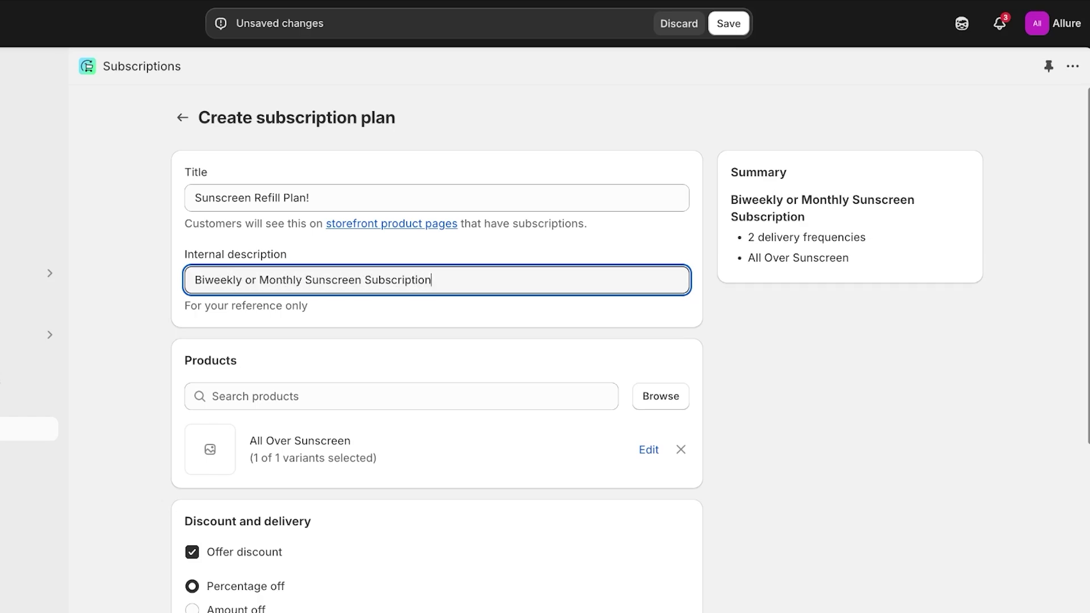
left_click(729, 23)
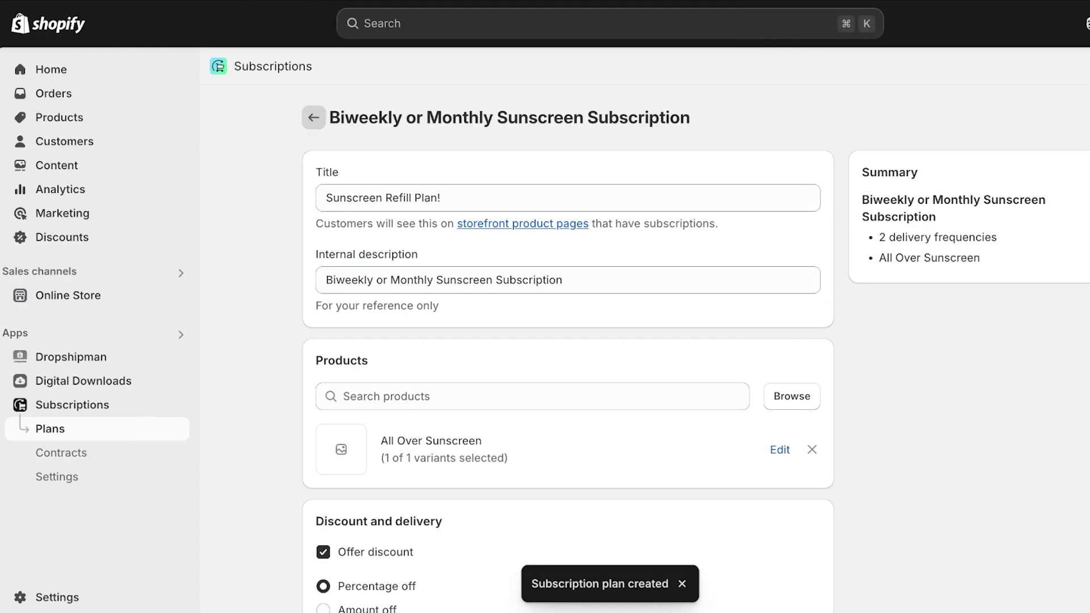
Return to the subscription plans list and view the subscription contracts page
left_click(314, 118)
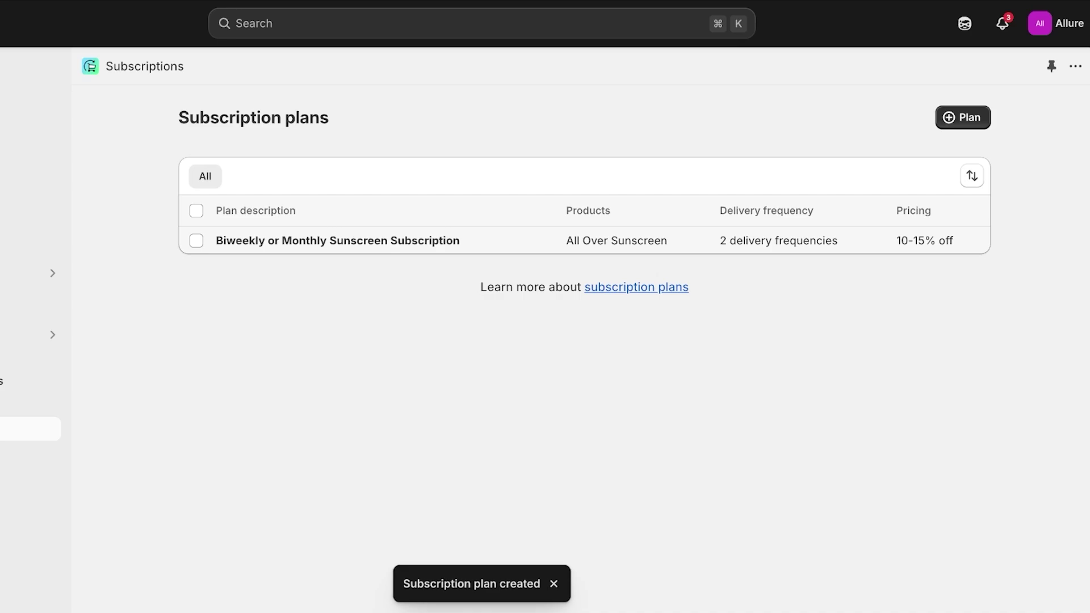
left_click(37, 452)
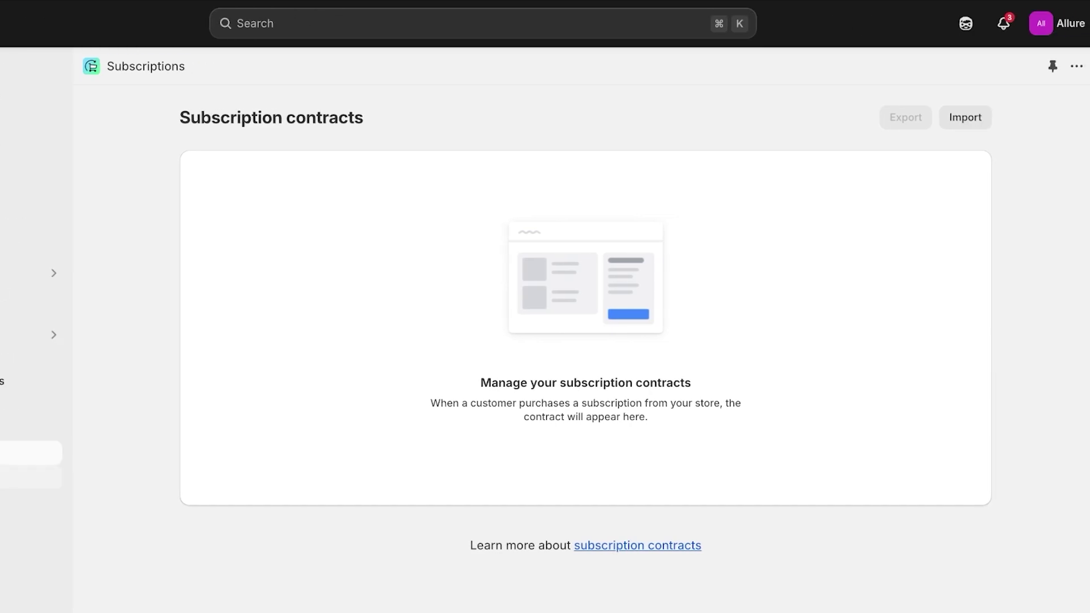
In the Subscriptions app settings, set the failed-retry action for not enough inventory to "Pause subscription and send notification" and save
left_click(56, 477)
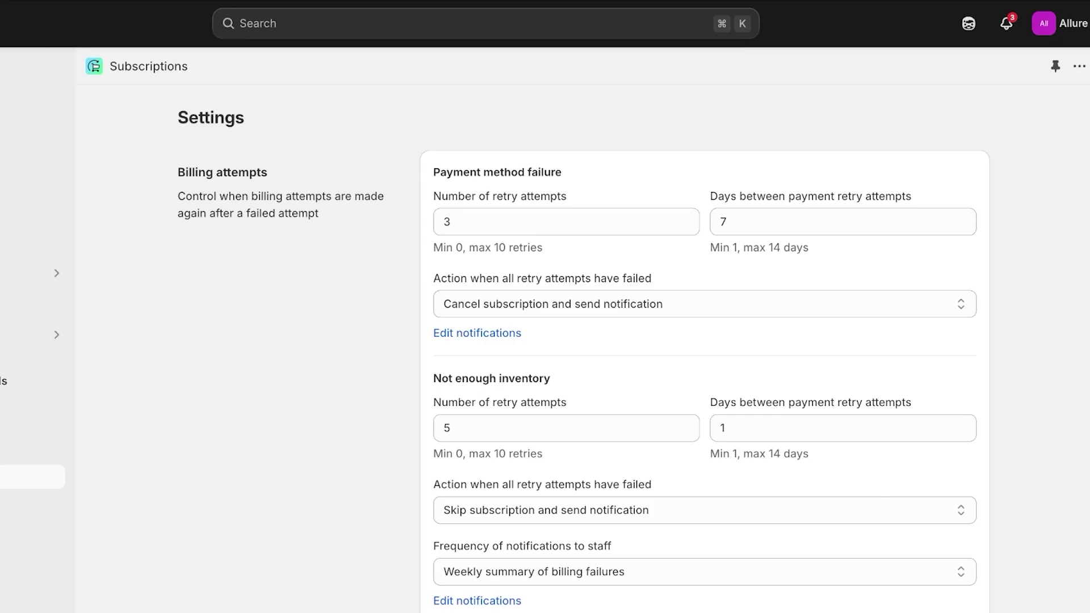
scroll(582, 346, "down", 3)
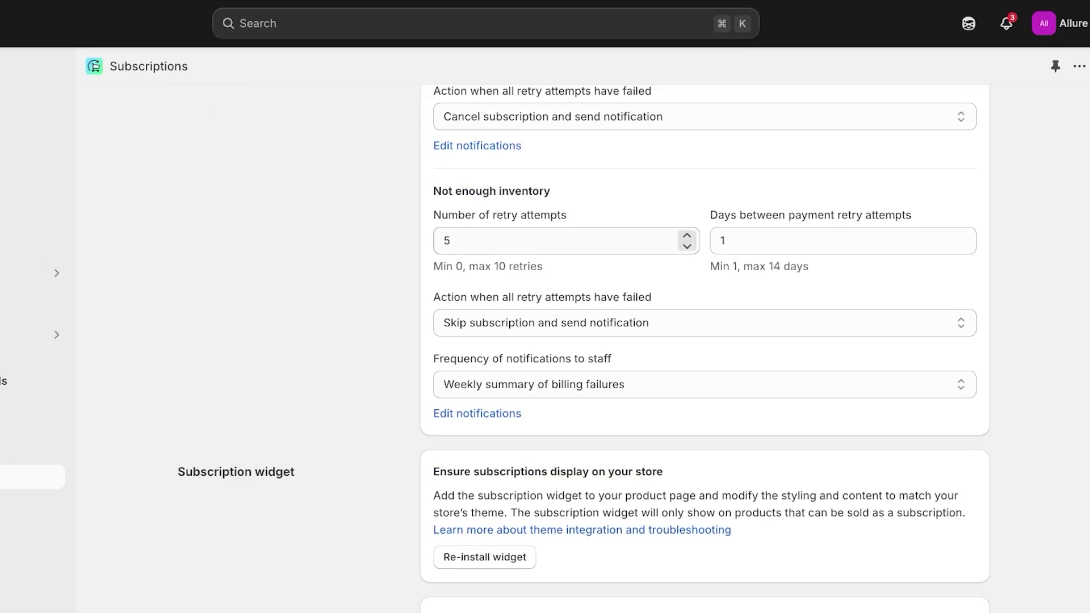
scroll(959, 241, "down", 1)
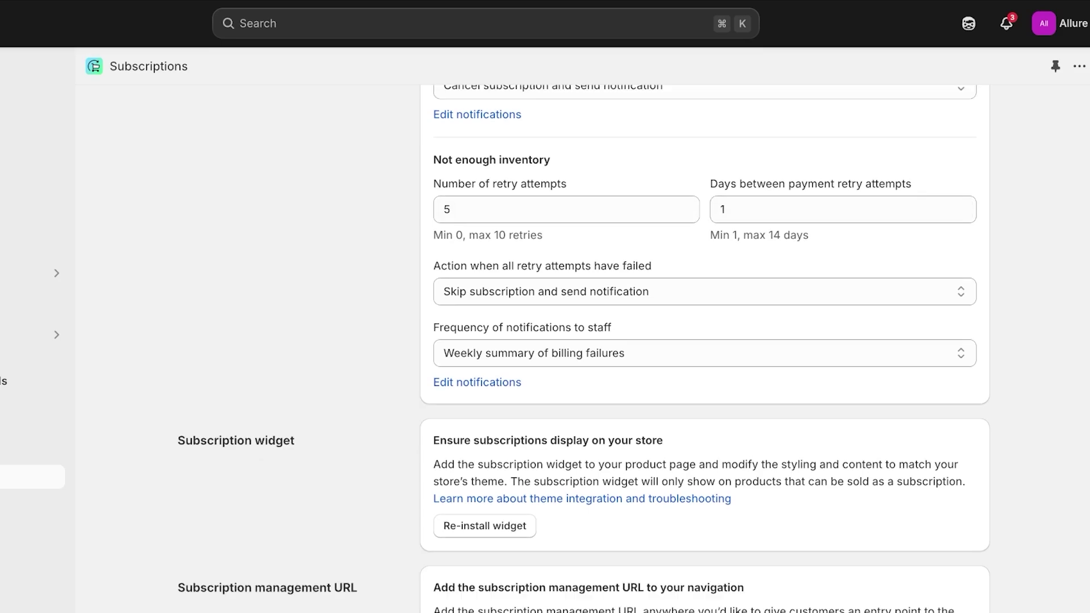
left_click(704, 290)
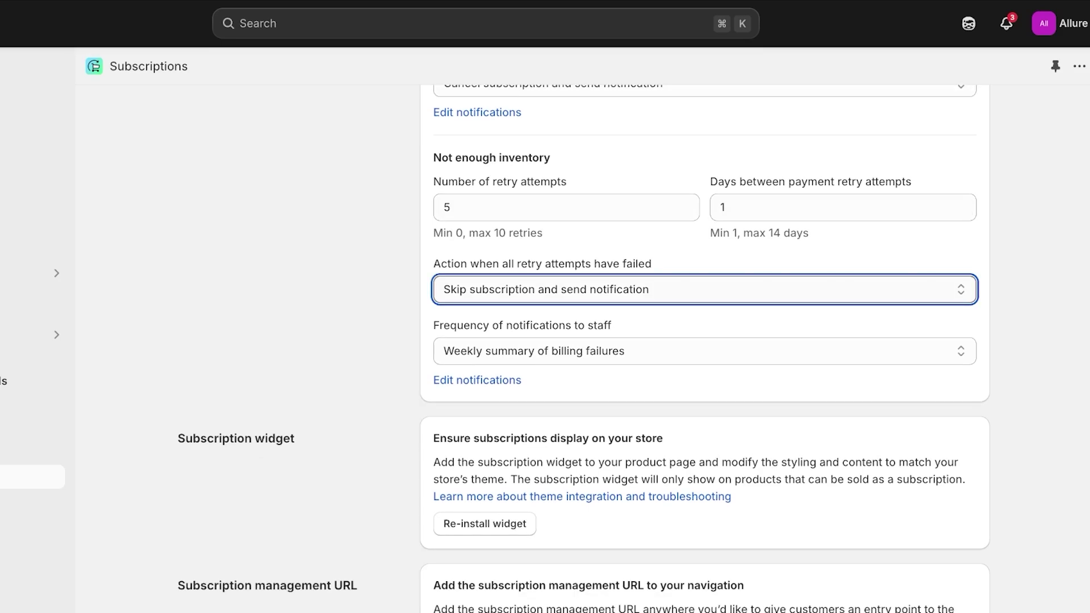
left_click(550, 309)
left_click(705, 350)
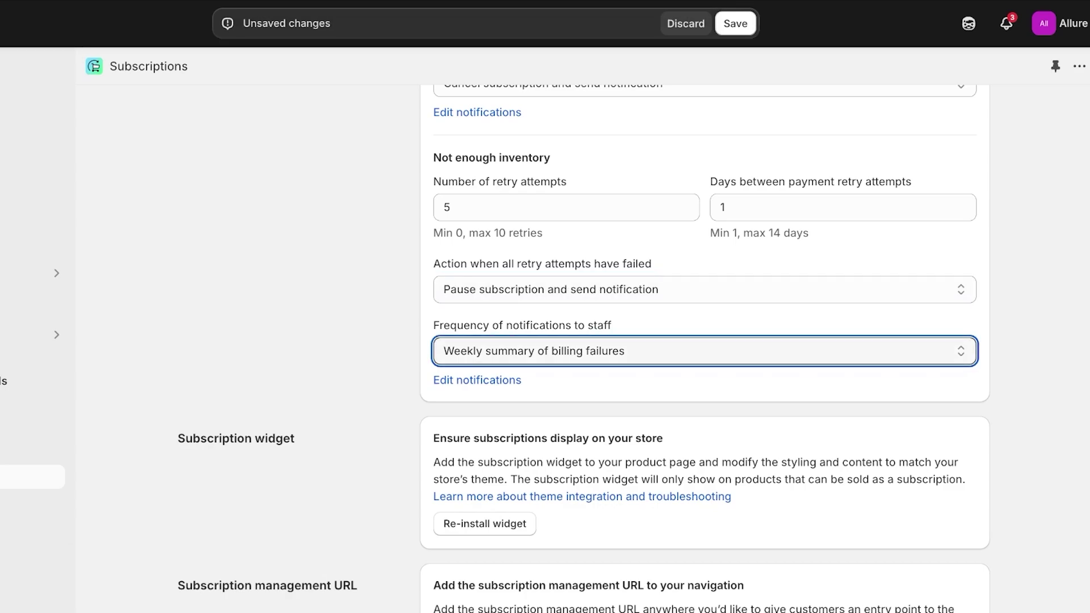
scroll(704, 347, "down", 3)
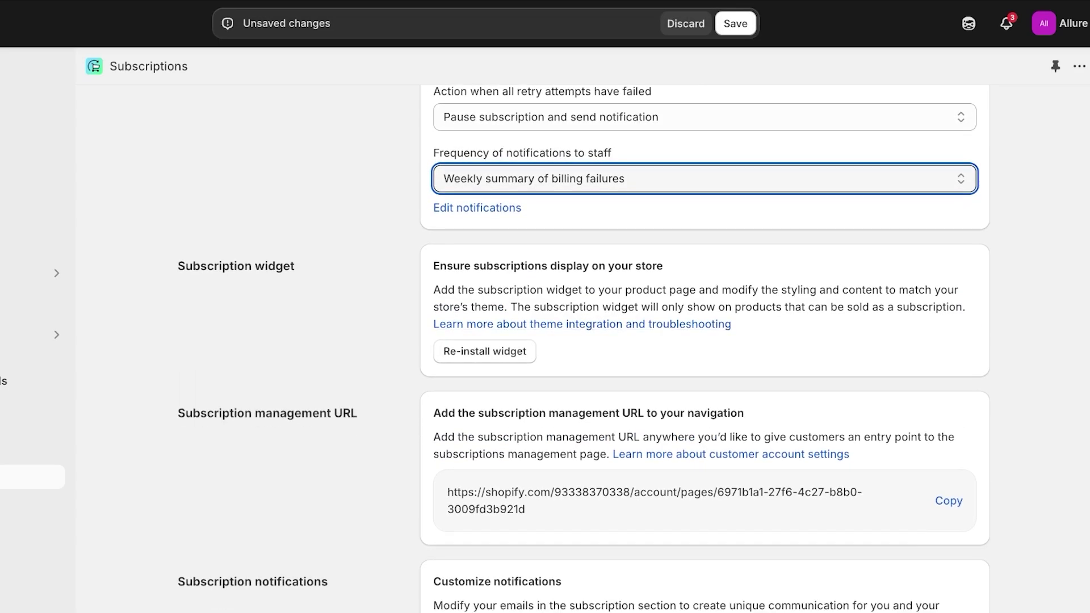
left_click(736, 23)
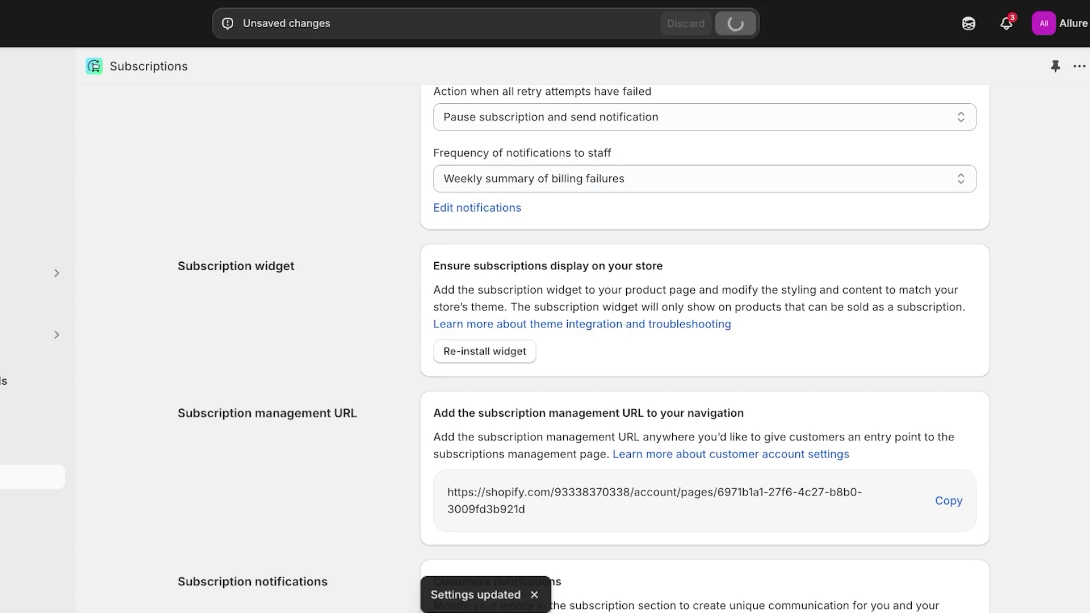
scroll(704, 346, "down", 1)
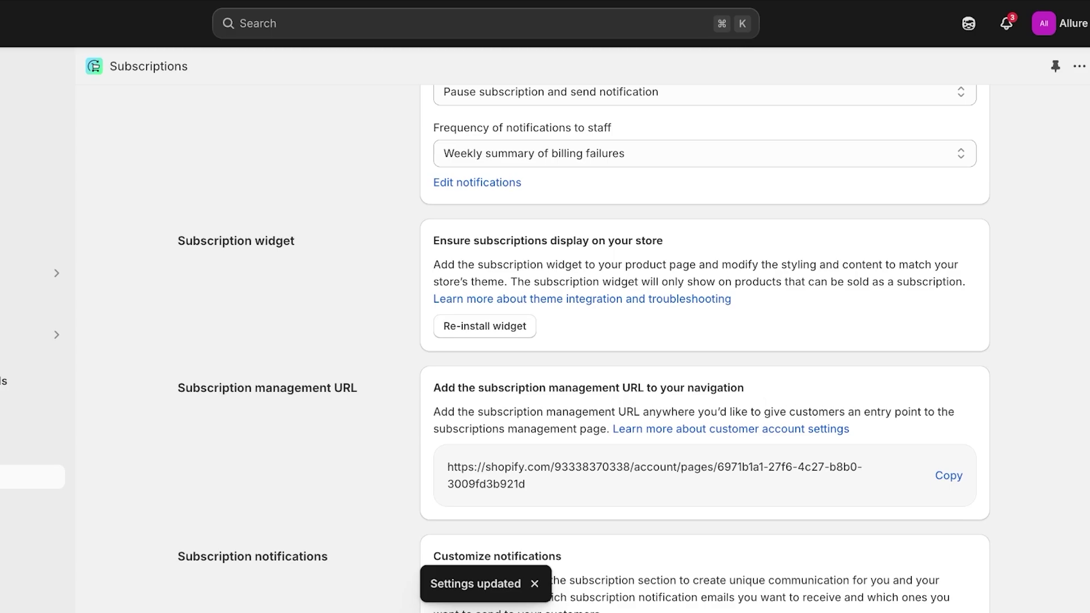
Copy the subscription management URL from the Subscriptions app settings
scroll(704, 346, "down", 2)
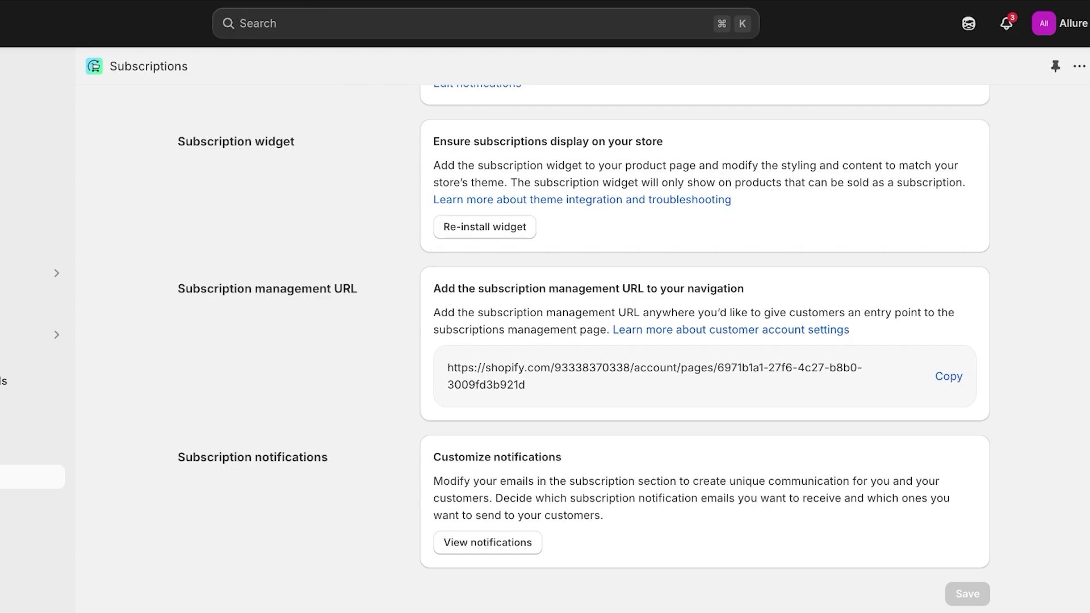
left_click(948, 376)
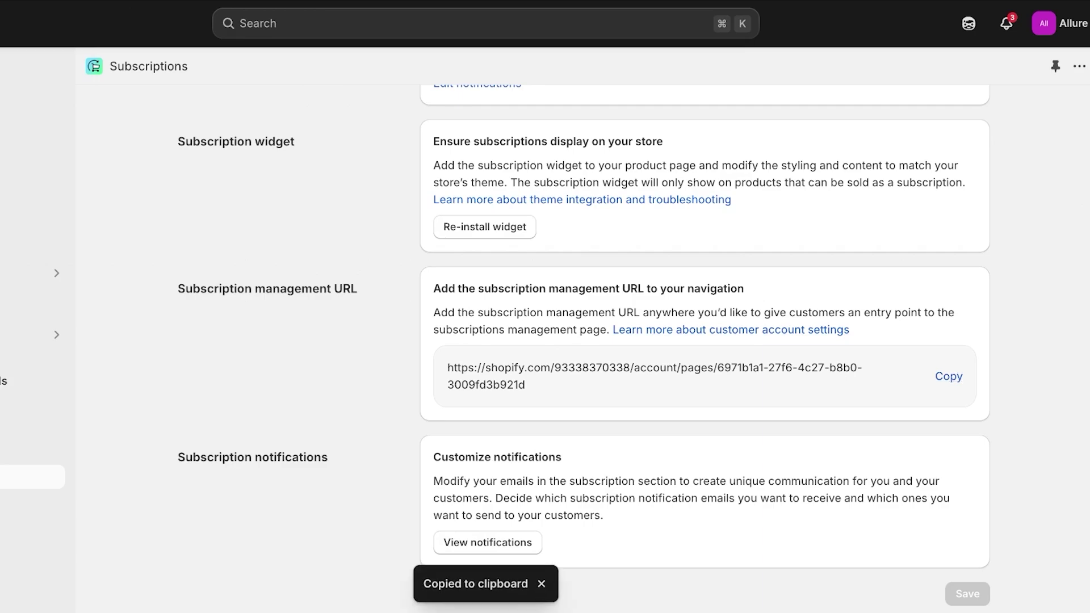
Open the current Dawn theme of the online store for customization and show its app embeds
left_click(11, 295)
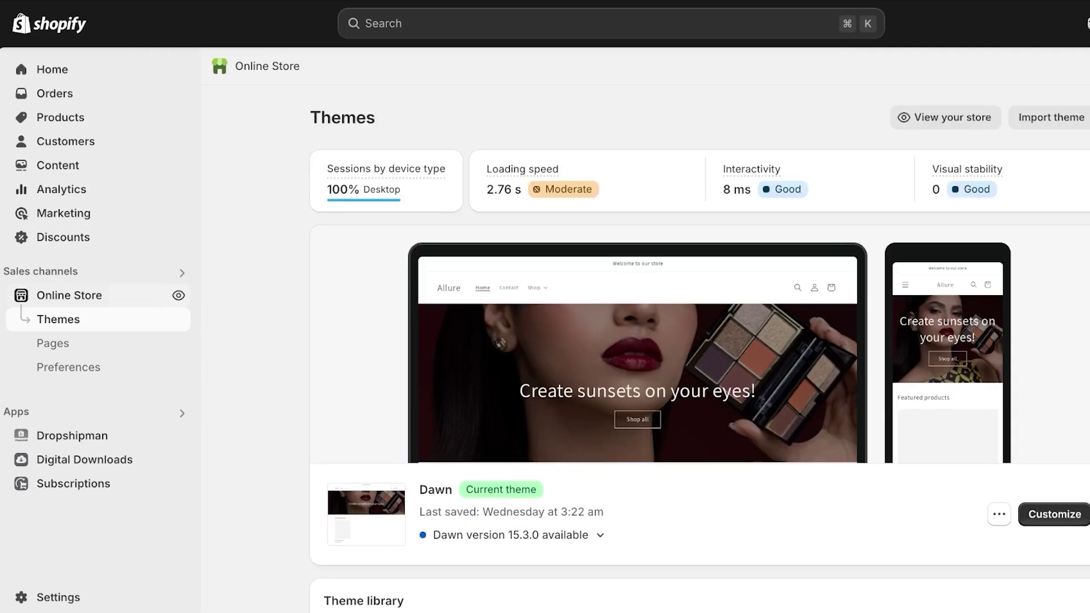
left_click(1054, 514)
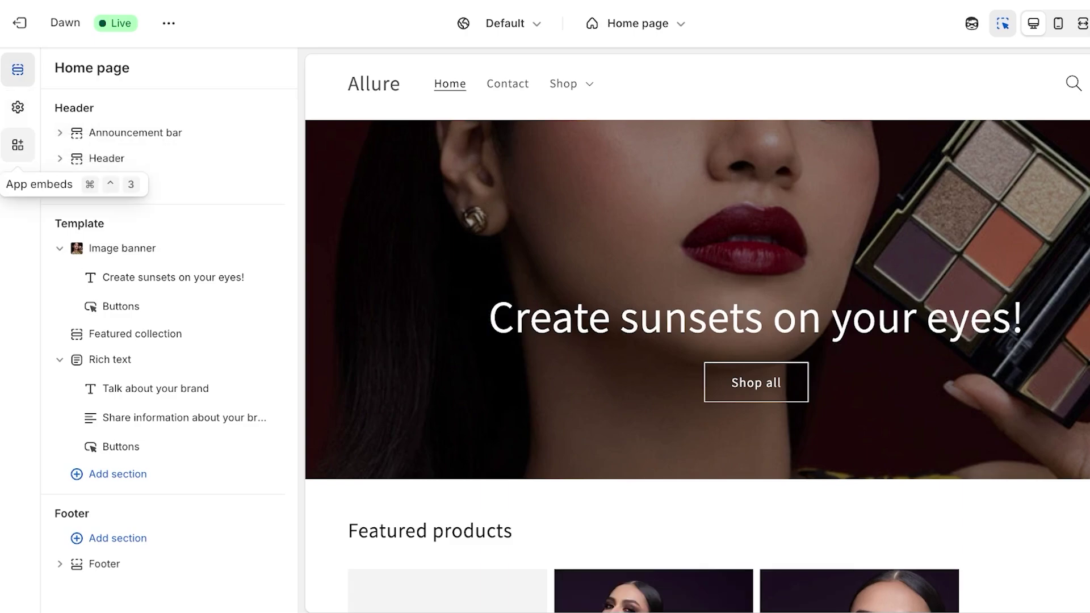
left_click(18, 144)
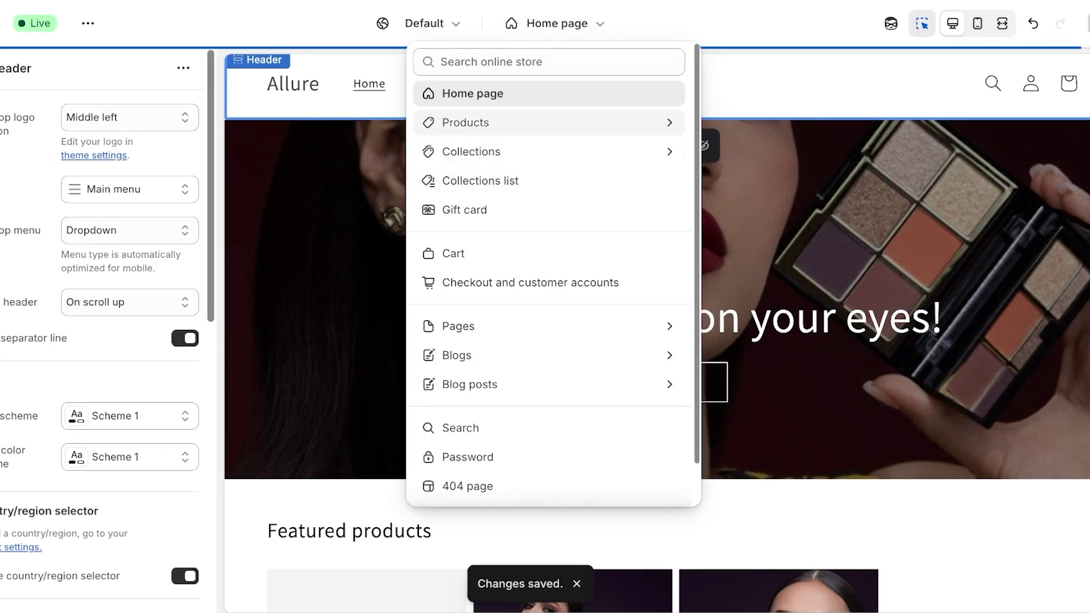
Switch the theme editor to the Default product template and add the Subscription widget app section after Related products
left_click(396, 119)
left_click(511, 146)
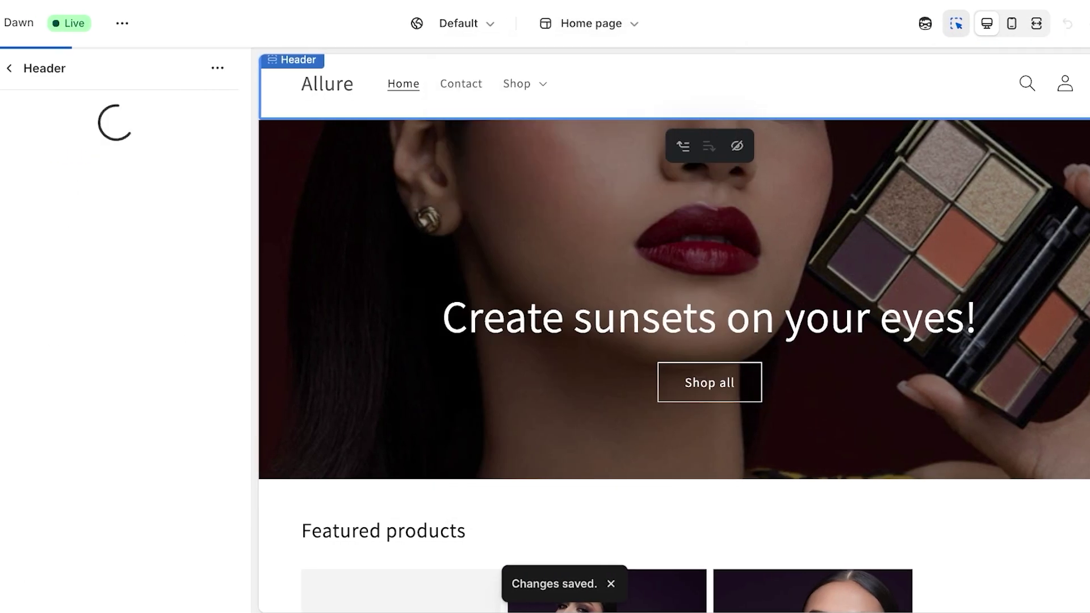
scroll(674, 329, "down", 10)
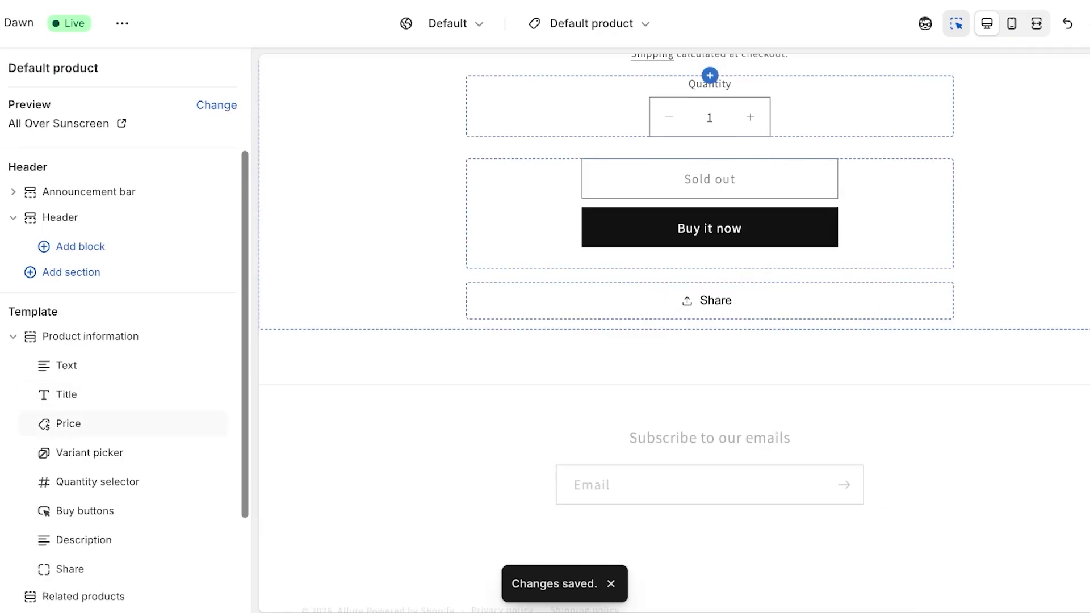
scroll(125, 369, "down", 3)
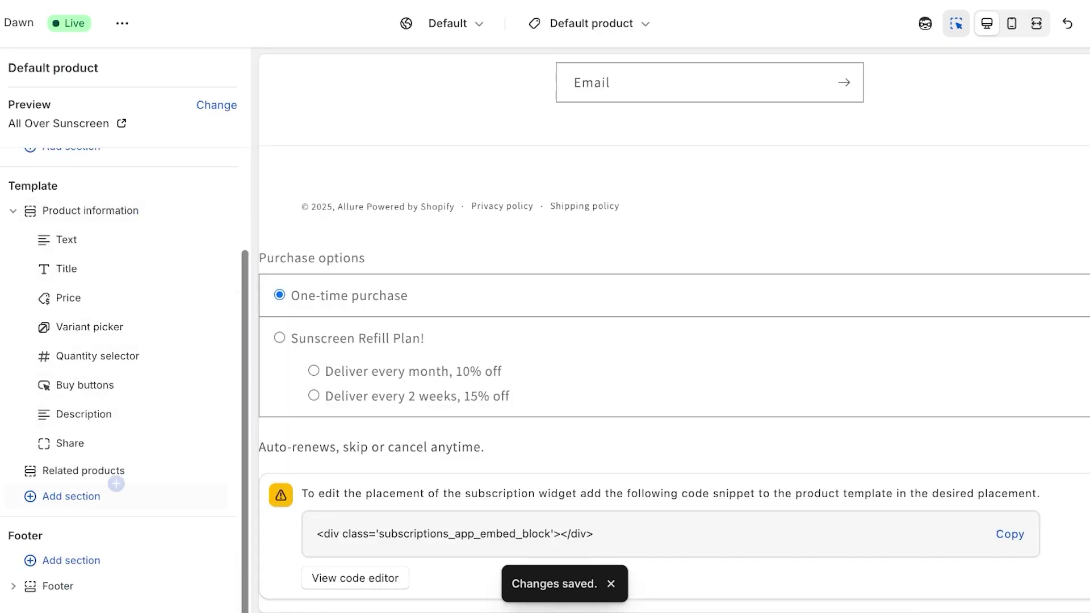
left_click(111, 494)
left_click(397, 203)
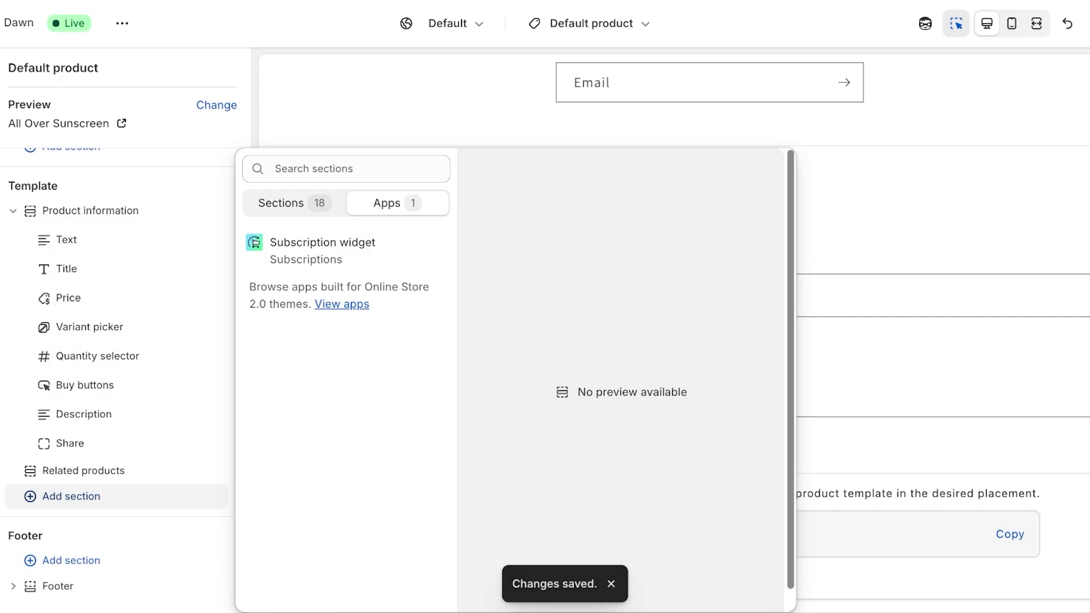
left_click(322, 248)
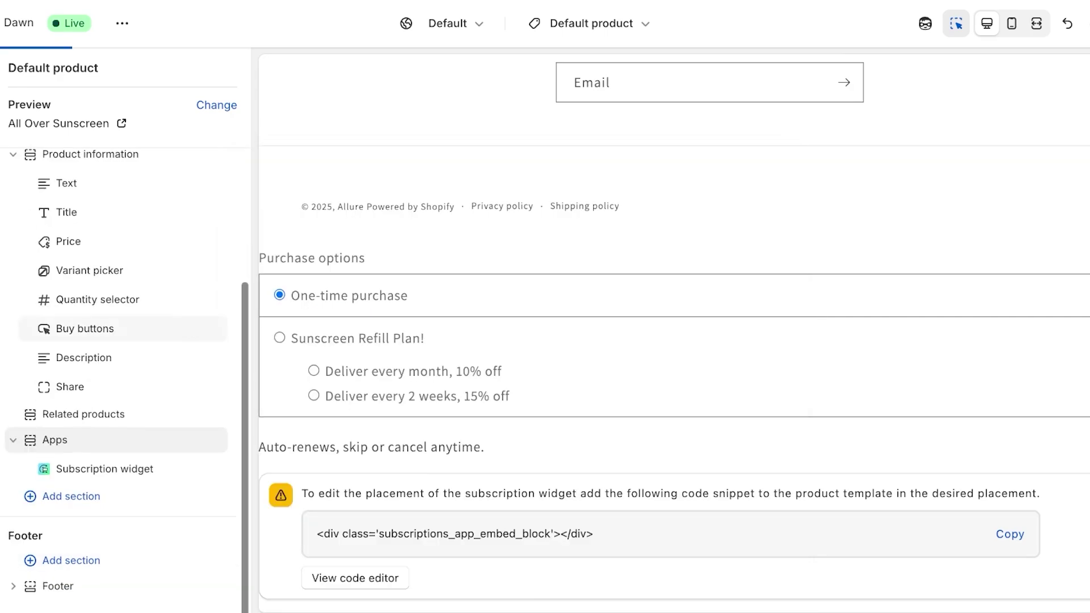
Reorder the template so the Apps section with the Subscription widget sits above Related products, and save the theme
left_click_drag(44, 469, 58, 511)
left_click(116, 401)
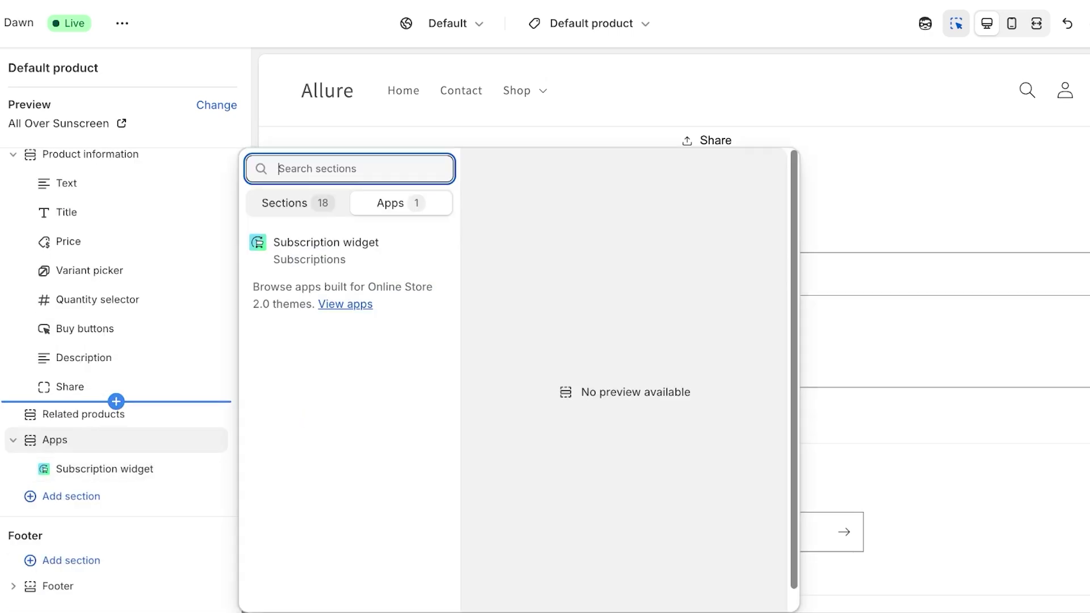
left_click(115, 401)
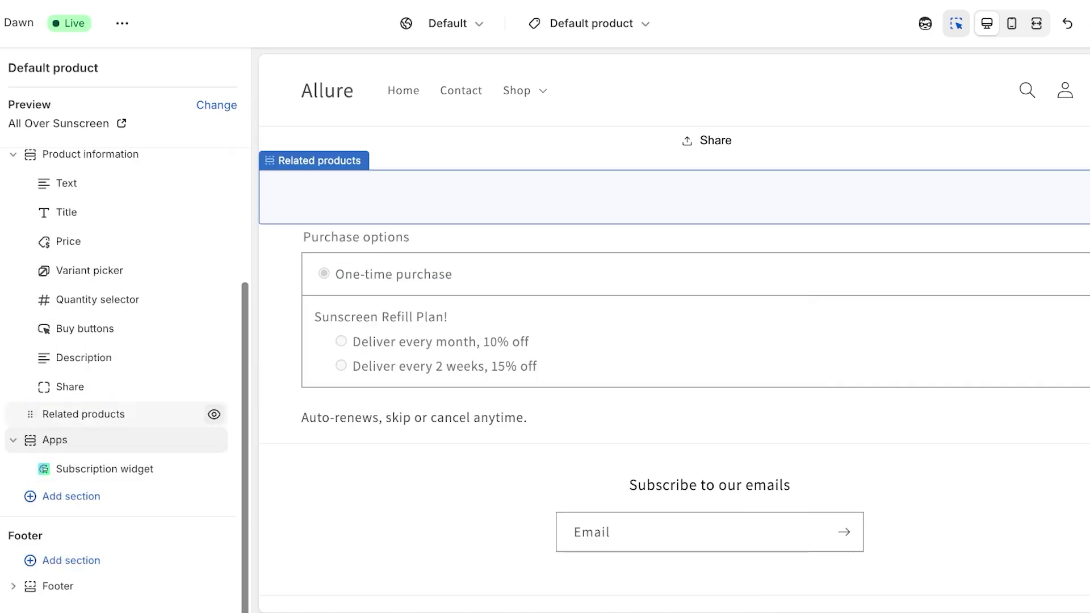
left_click_drag(30, 414, 34, 471)
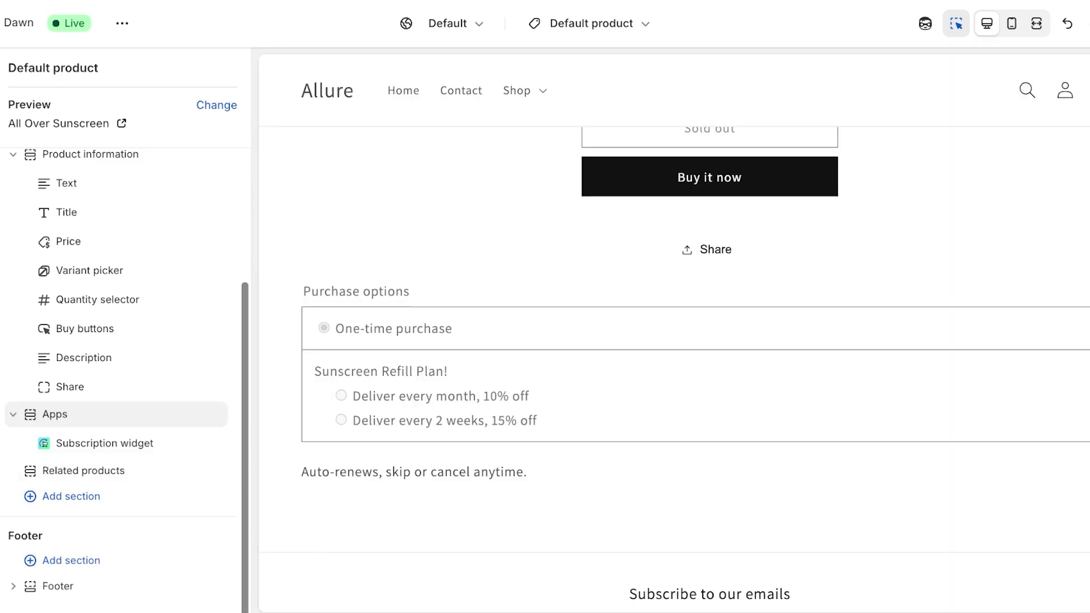
scroll(624, 341, "down", 3)
scroll(625, 340, "down", 2)
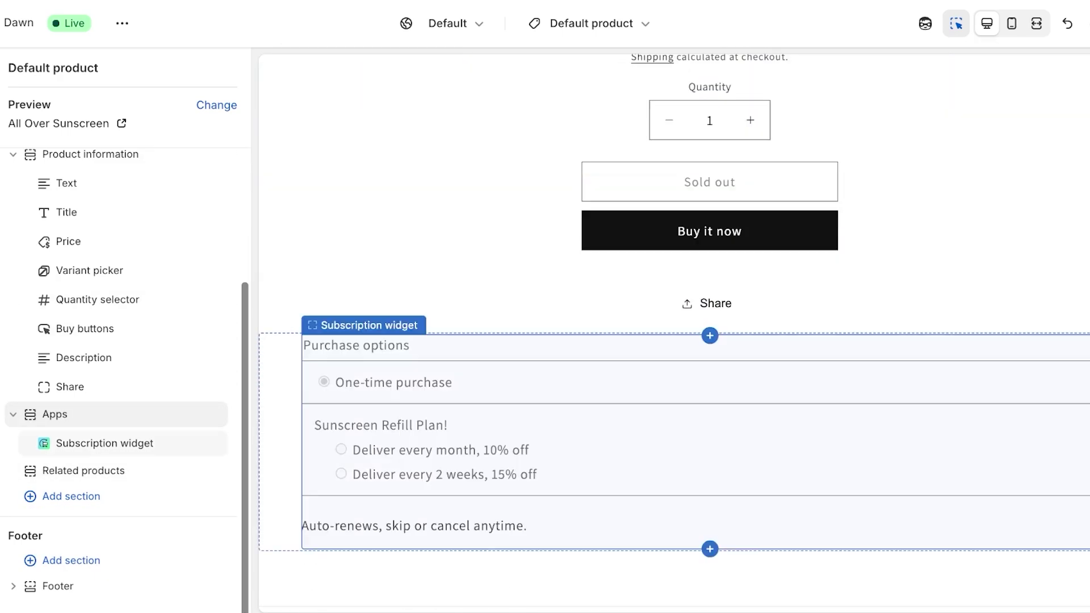
scroll(673, 386, "up", 1)
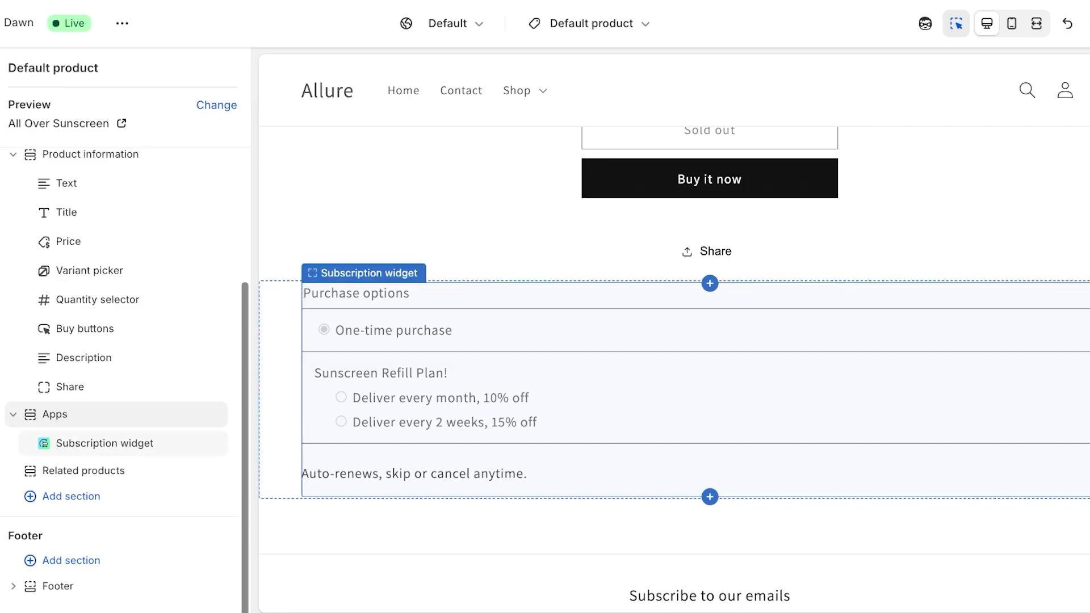
left_click(1066, 24)
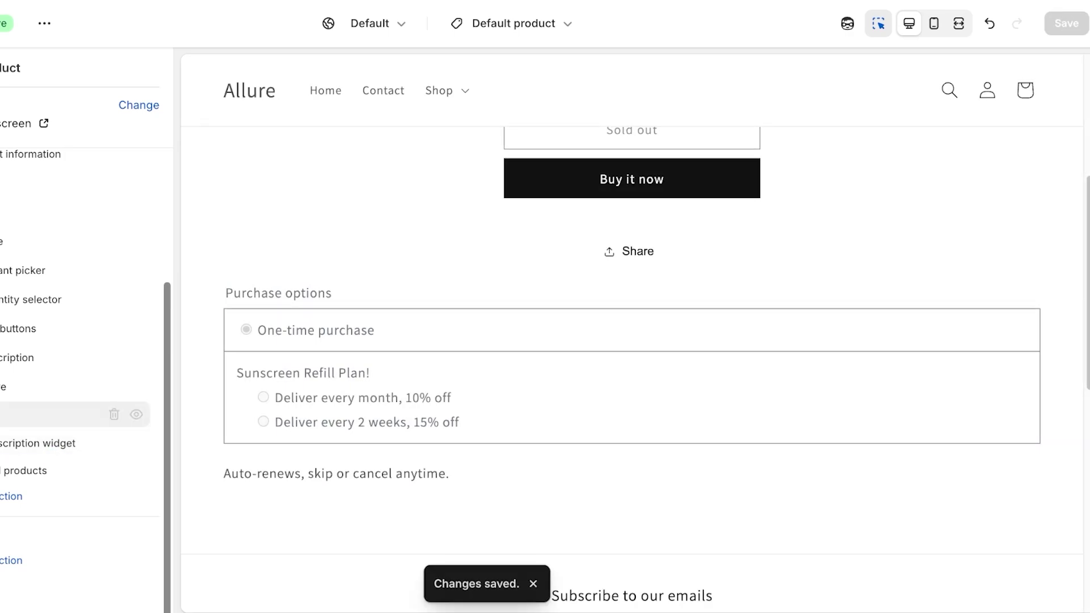
Change the Subscription widget's title color from grey to near-black
left_click(37, 444)
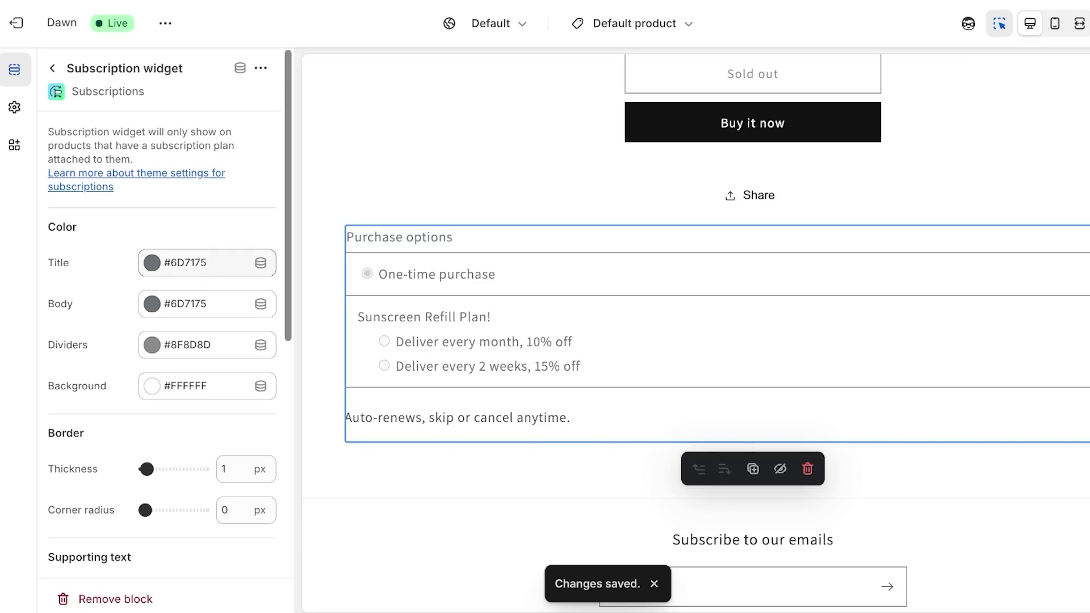
left_click(207, 263)
left_click(183, 505)
key("Escape")
scroll(162, 352, "down", 7)
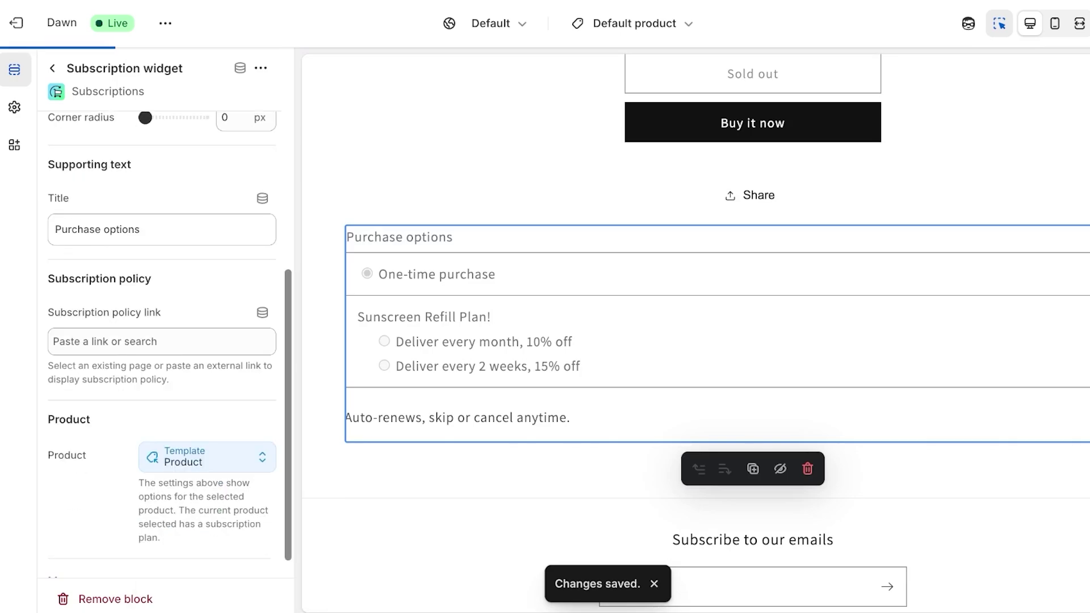
Set the Subscription widget's border thickness to 12 px and its corner radius to 33 px
scroll(146, 223, "up", 3)
left_click_drag(146, 223, 168, 224)
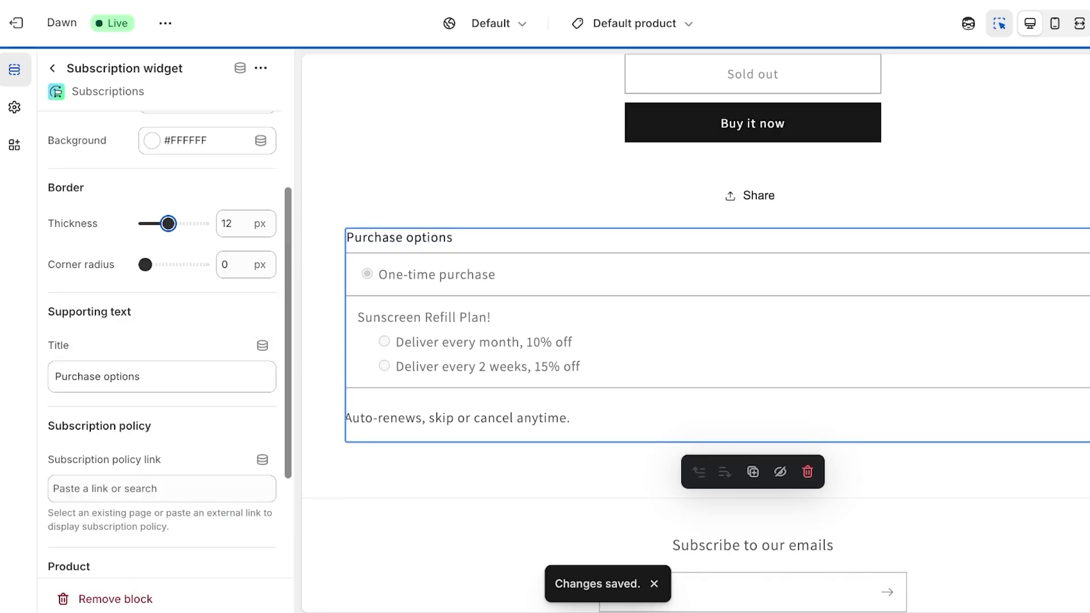
left_click_drag(146, 265, 177, 264)
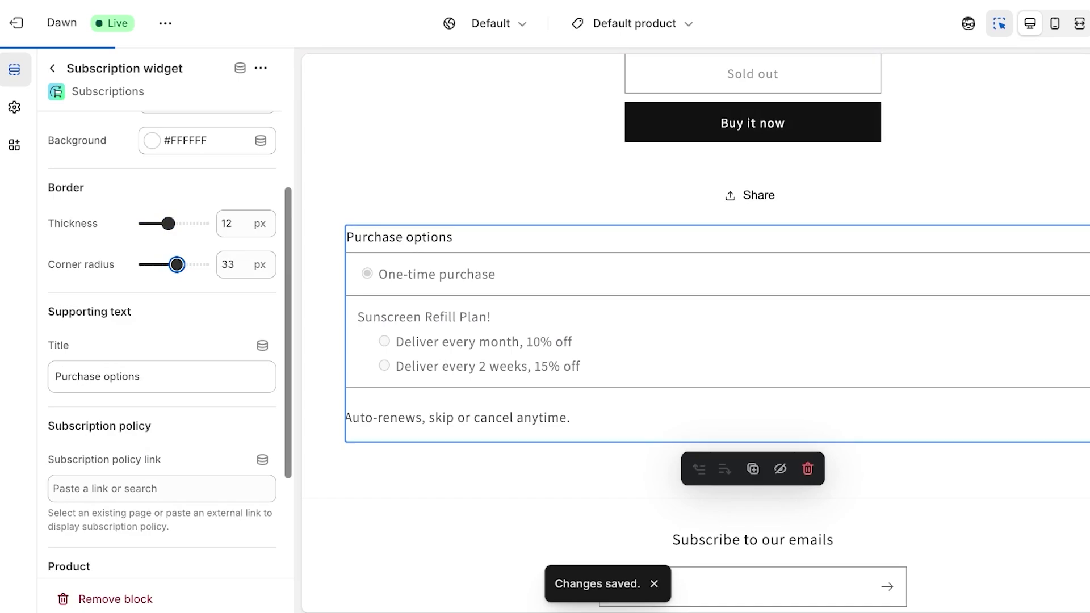
Check the widget's supporting text, policy and product settings, then save the theme and exit to the Themes page
scroll(170, 341, "down", 1)
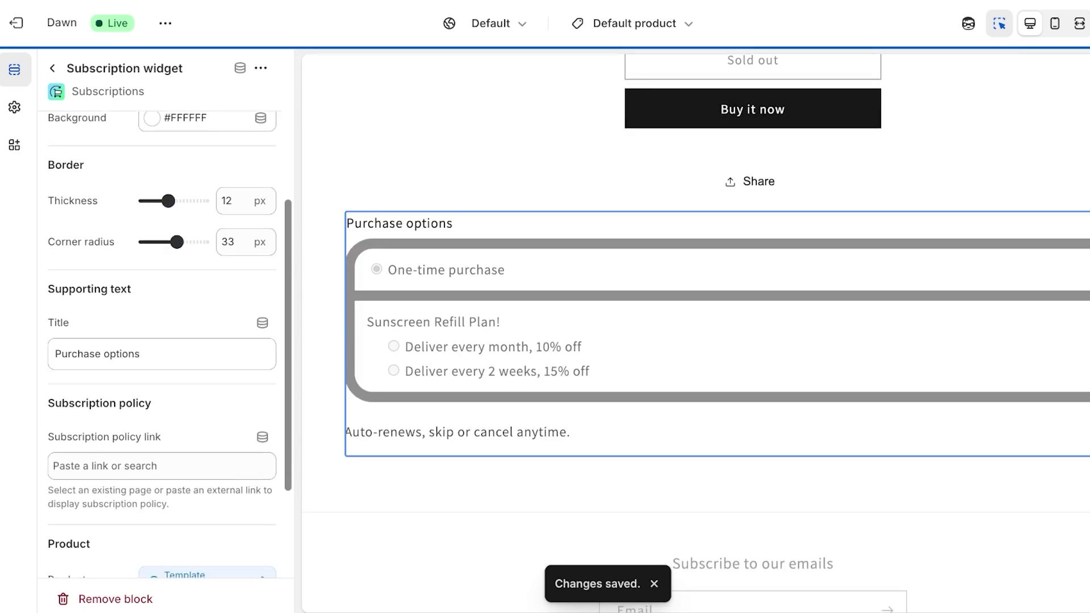
left_click(129, 354)
scroll(129, 354, "down", 3)
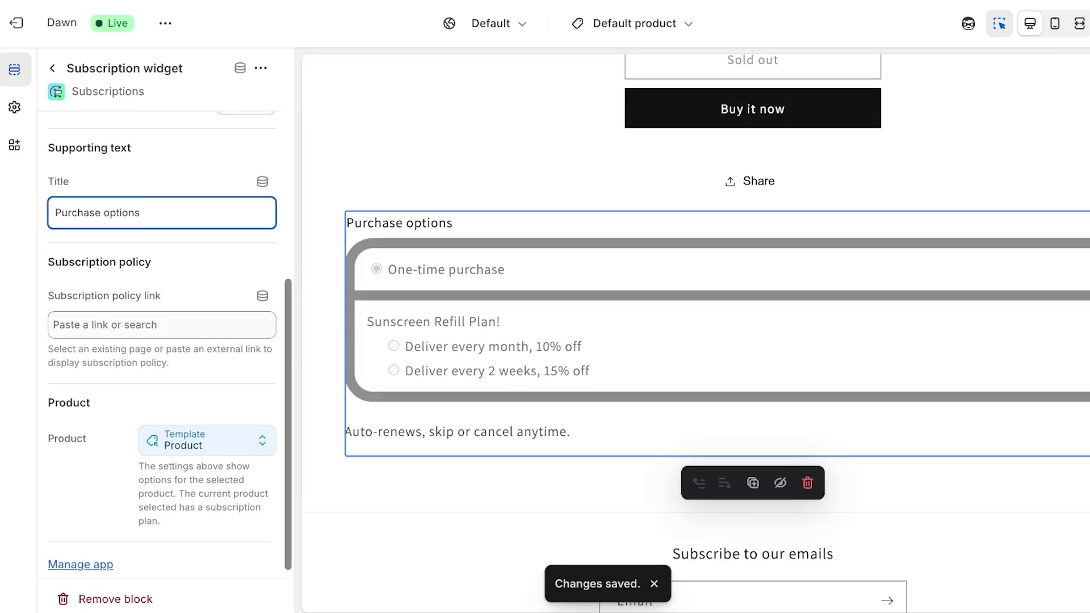
scroll(162, 340, "down", 1)
left_click(207, 441)
left_click(207, 432)
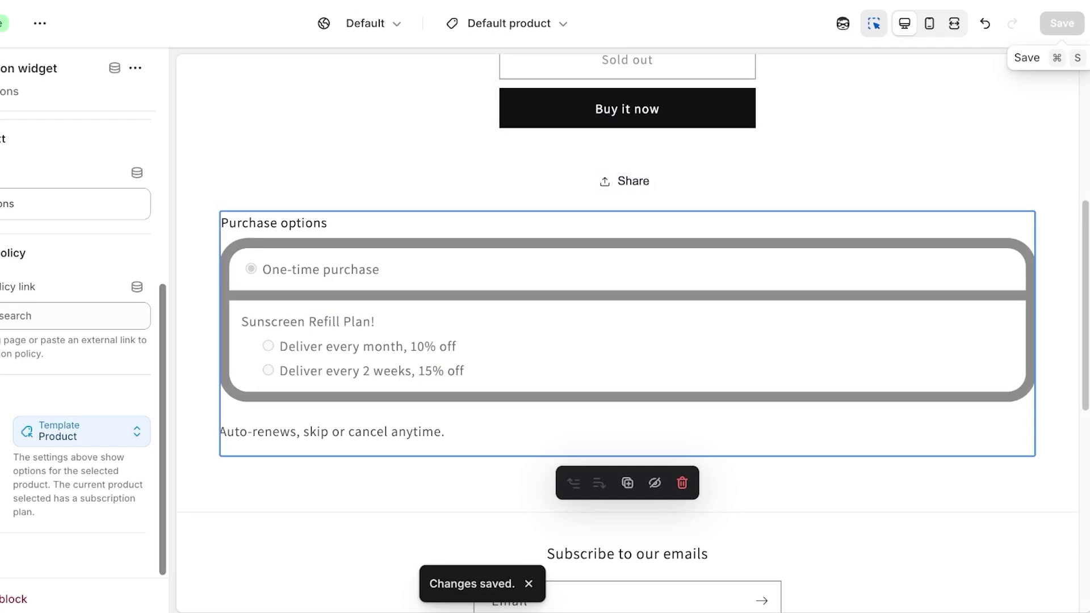
scroll(79, 313, "up", 7)
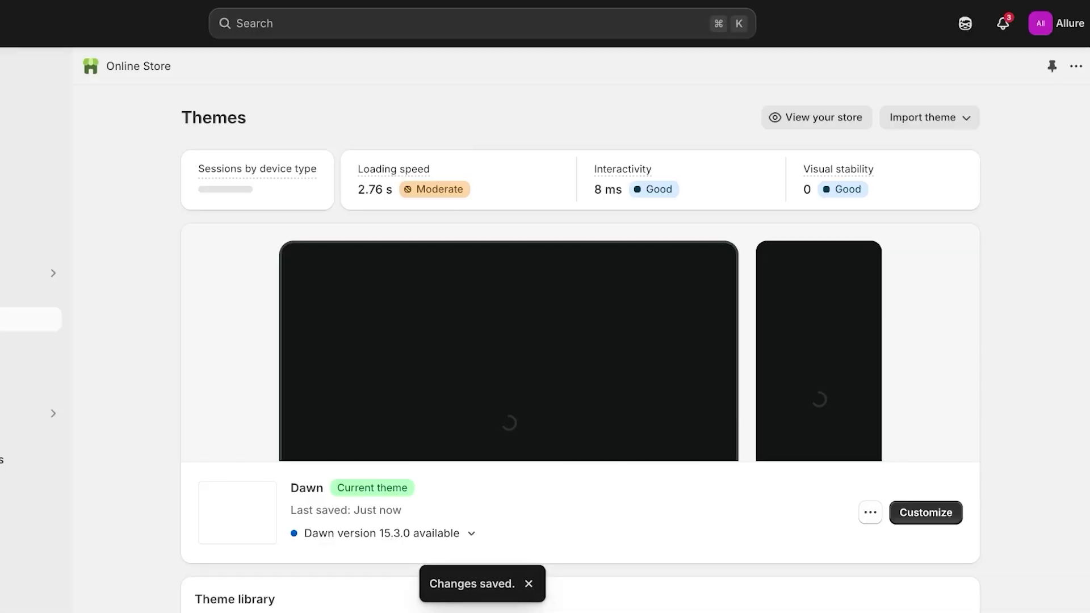